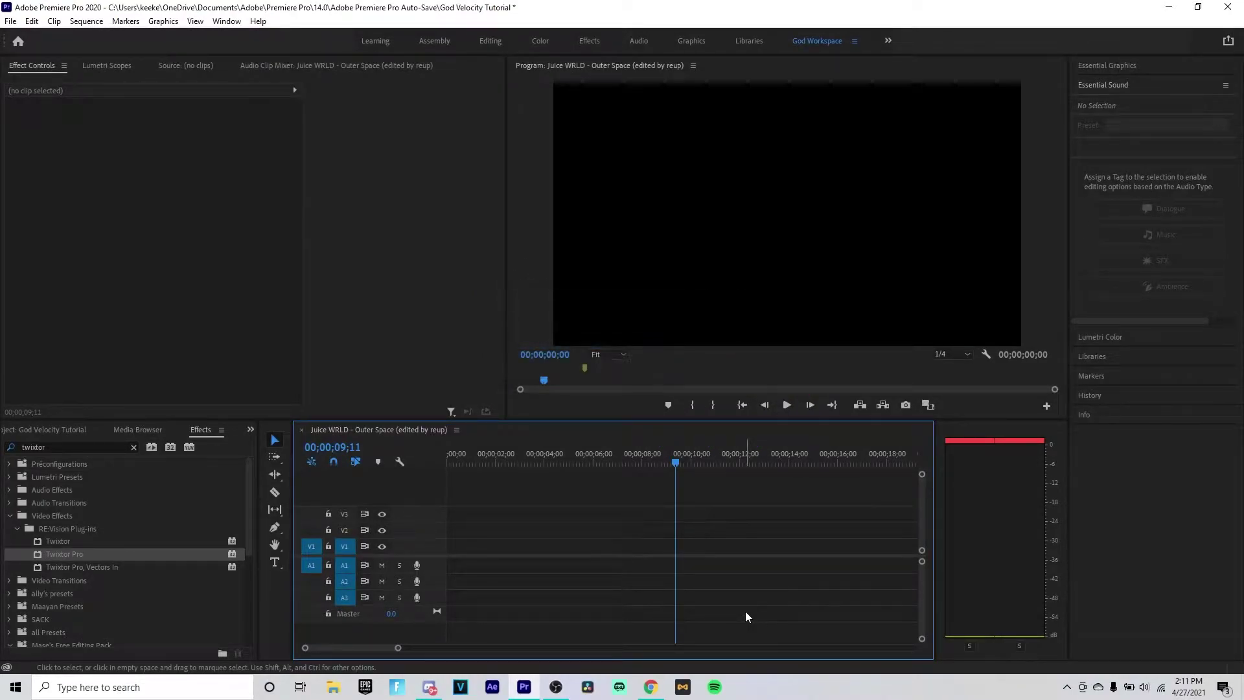
# Show the God Velocity Tutorial project bin with its imported clips instead of the effects list.
pyautogui.click(71, 430)
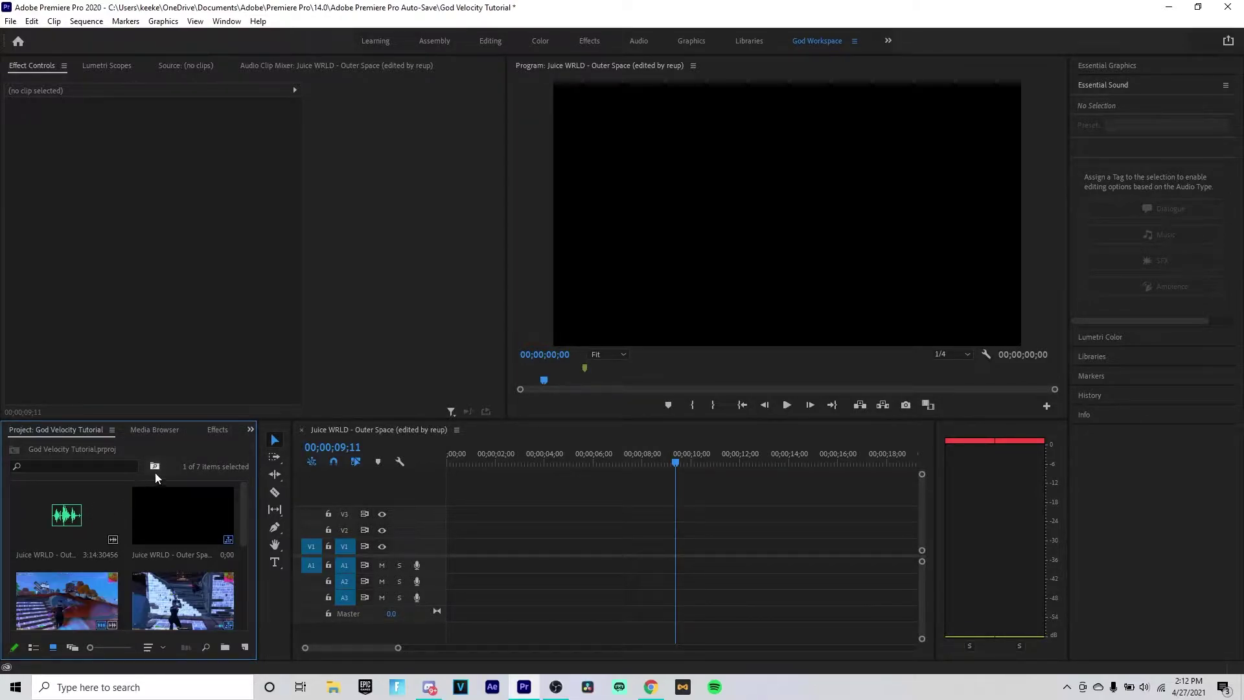
# Place the Outer Space music clip on audio track A1.
pyautogui.rightClick(172, 449)
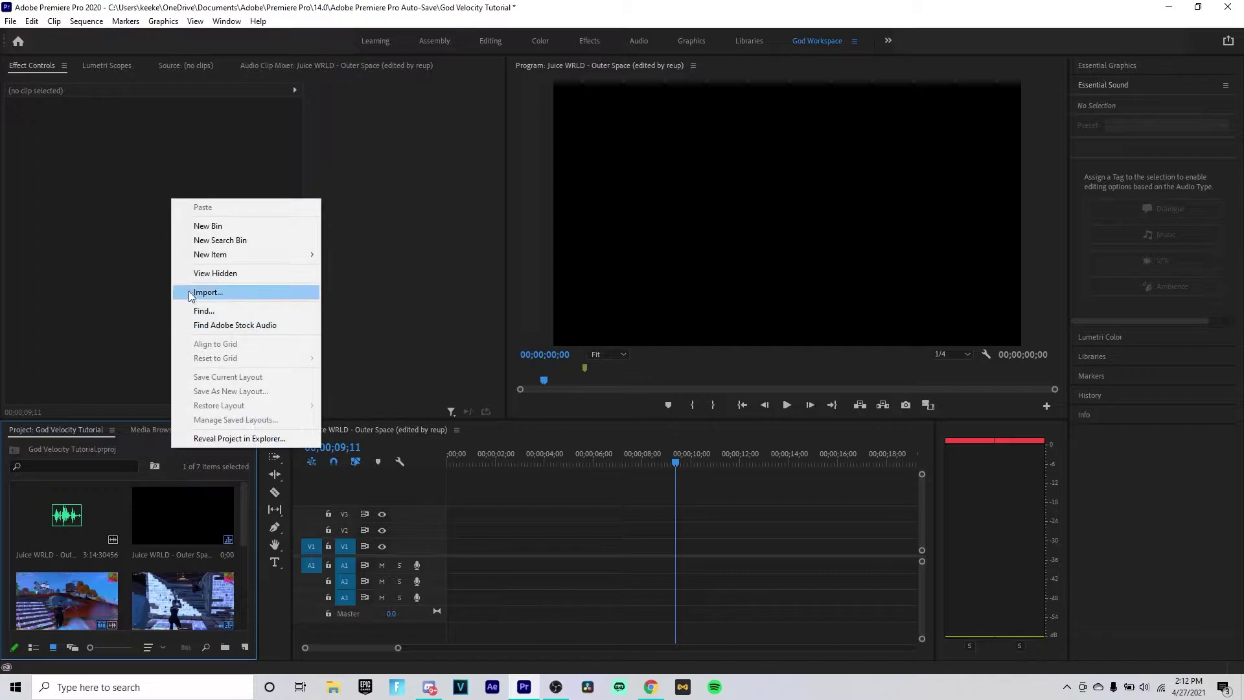
pyautogui.click(84, 518)
pyautogui.moveTo(49, 522); pyautogui.dragTo(490, 565)
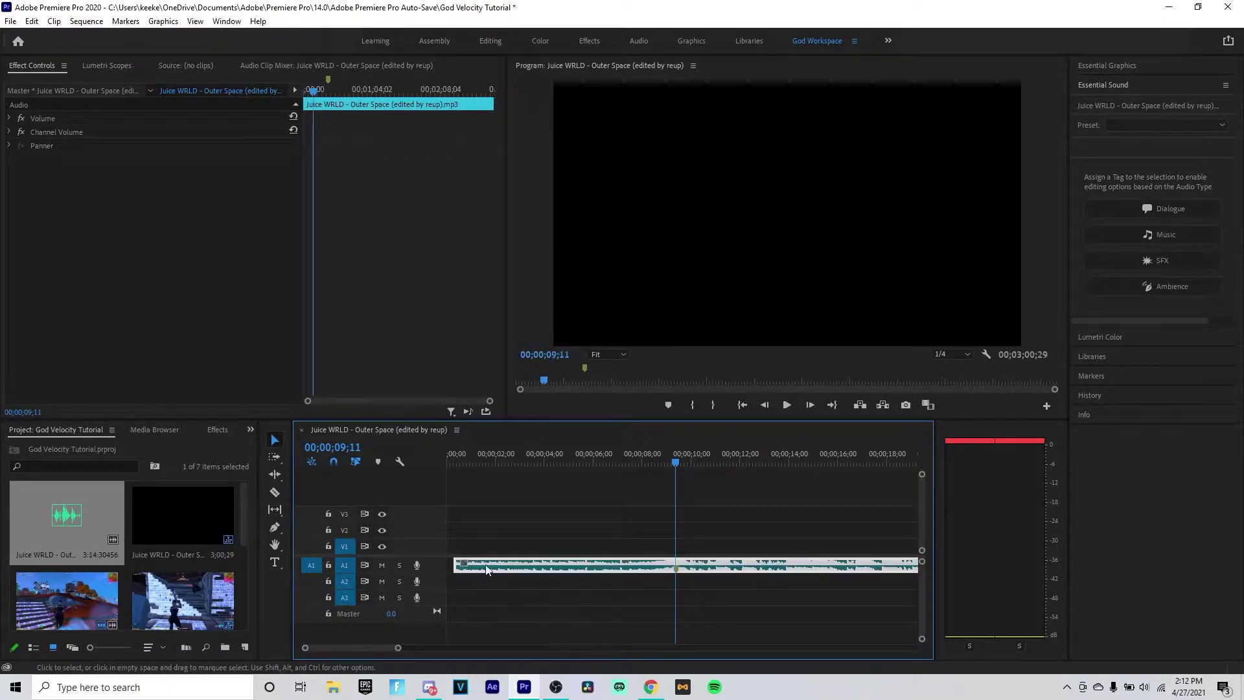
# Set the playhead to 00;00;09;12 and drag the used 10.mp4 gameplay clip into the sequence.
pyautogui.click(678, 470)
pyautogui.moveTo(687, 566); pyautogui.dragTo(686, 567)
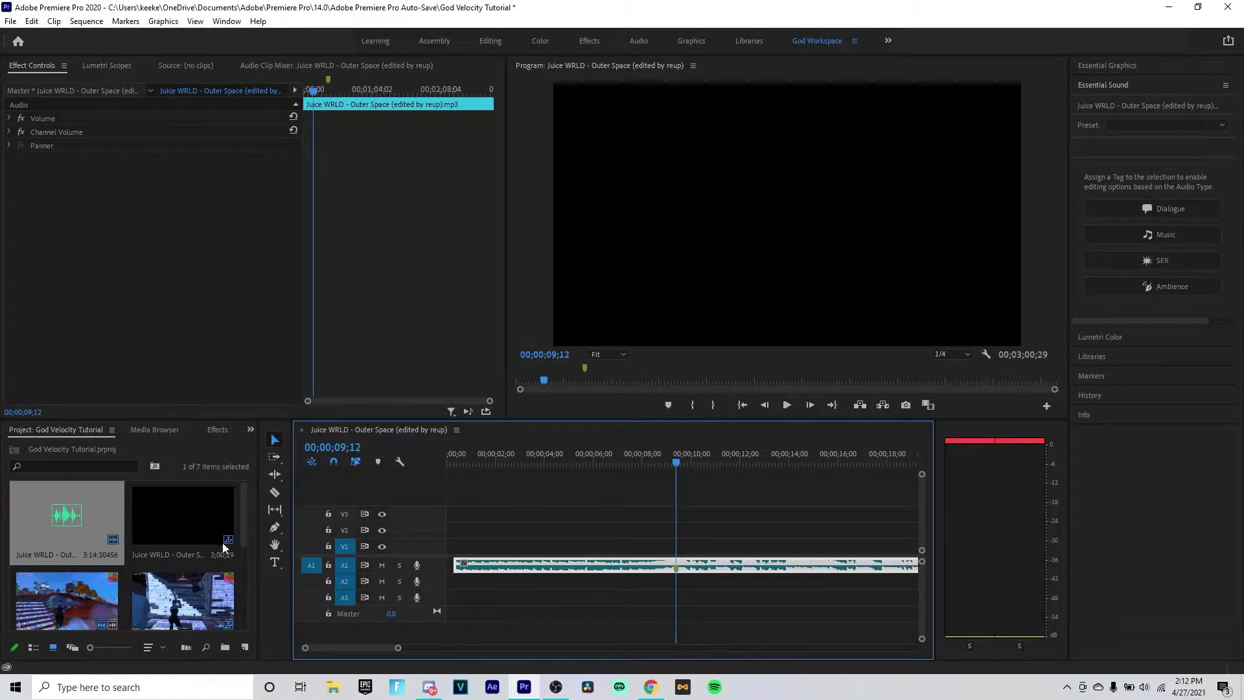
pyautogui.scroll(-3, 78, 526)
pyautogui.scroll(3, 78, 526)
pyautogui.scroll(-2, 72, 566)
pyautogui.moveTo(52, 528); pyautogui.dragTo(457, 546)
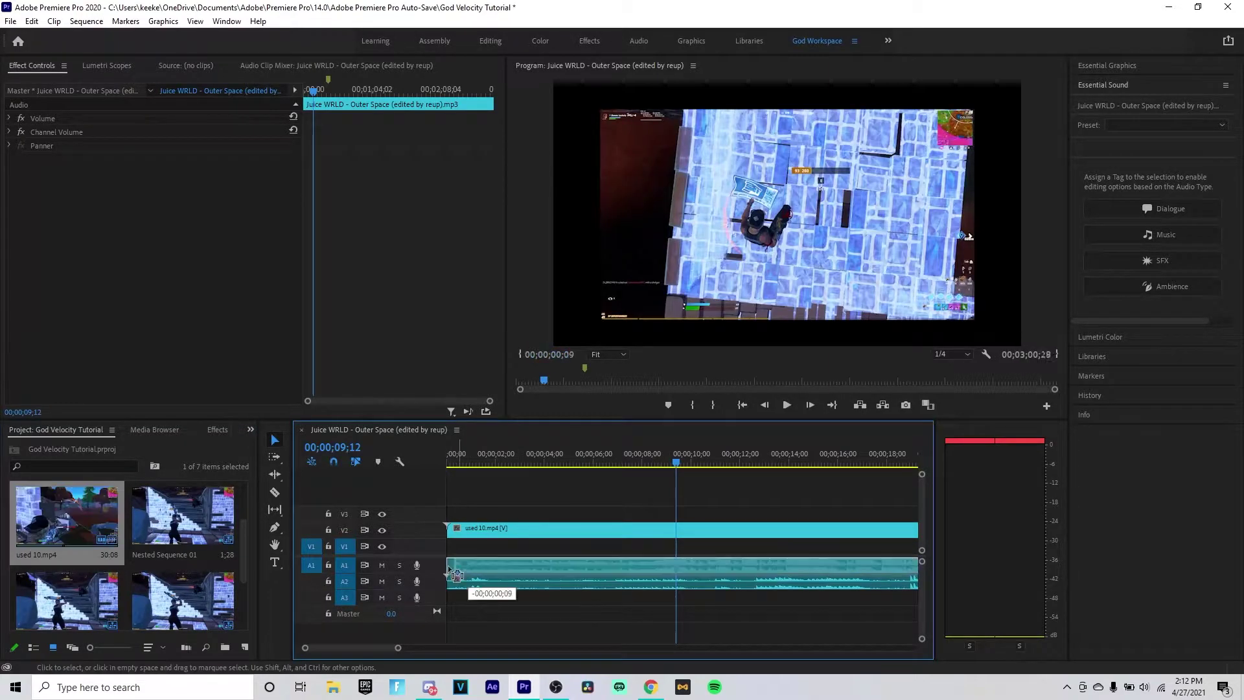
# Scale the used 10.mp4 clip to frame size, unlink it, and delete its A2 audio.
pyautogui.click(470, 528)
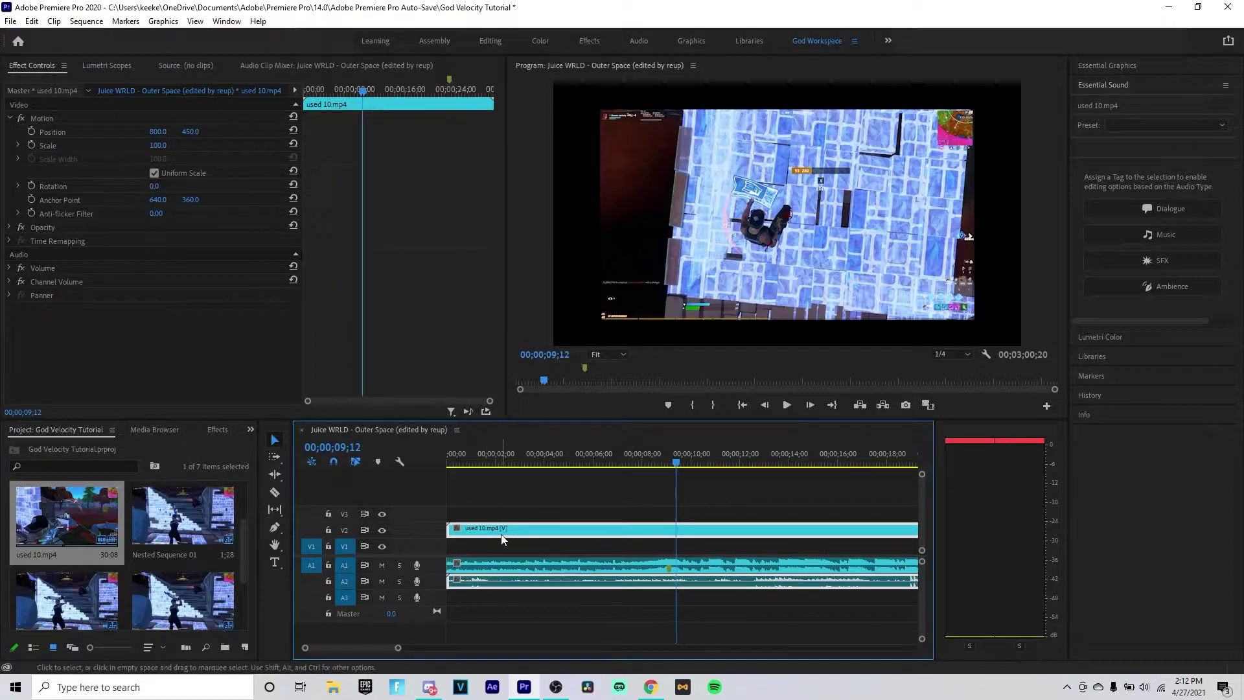
pyautogui.rightClick(501, 539)
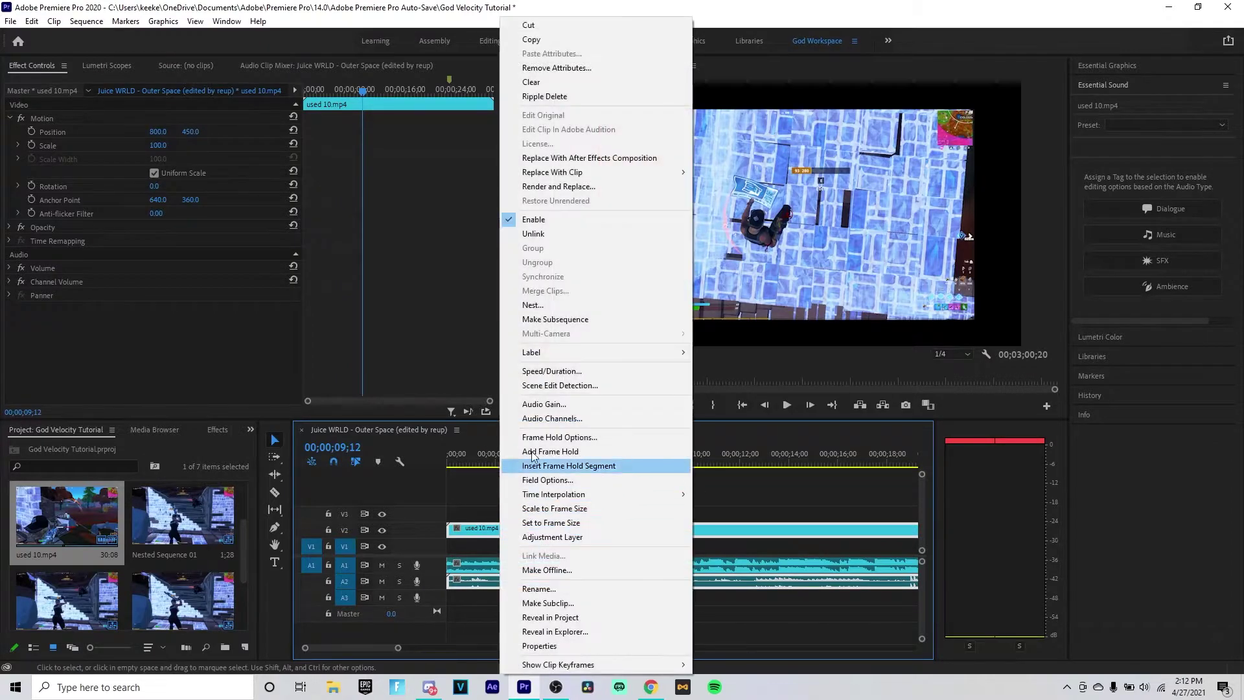
pyautogui.click(546, 523)
pyautogui.rightClick(537, 528)
pyautogui.click(555, 233)
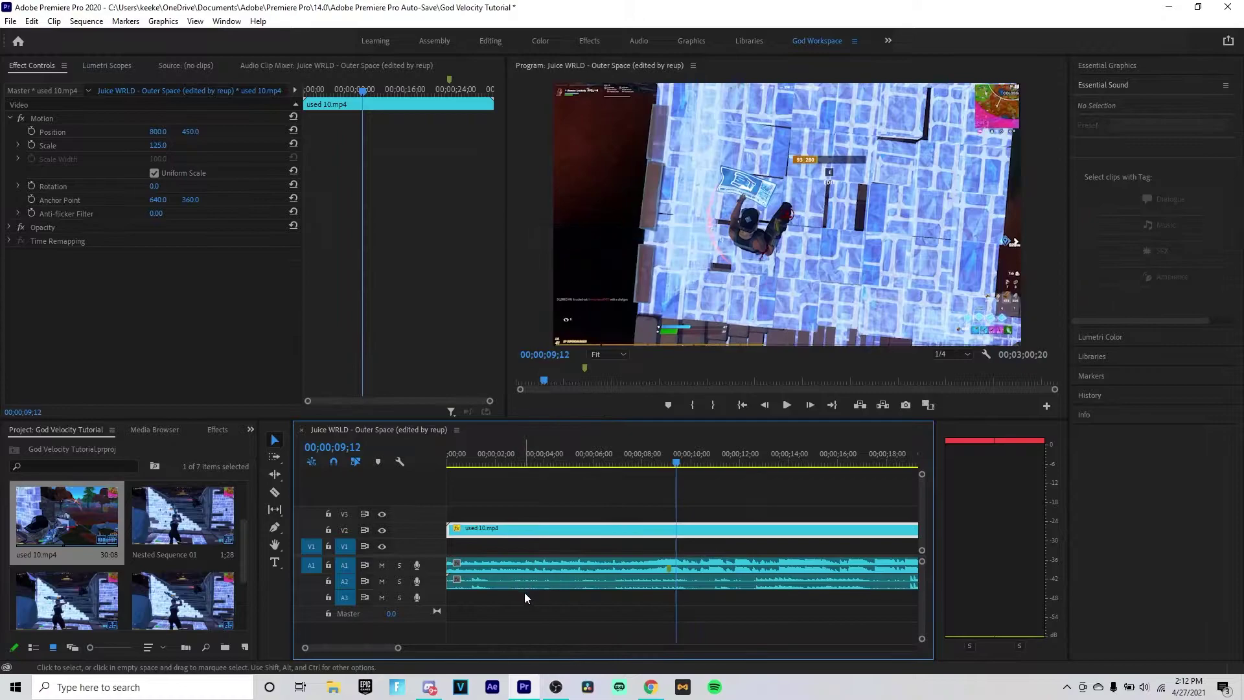
pyautogui.click(524, 586)
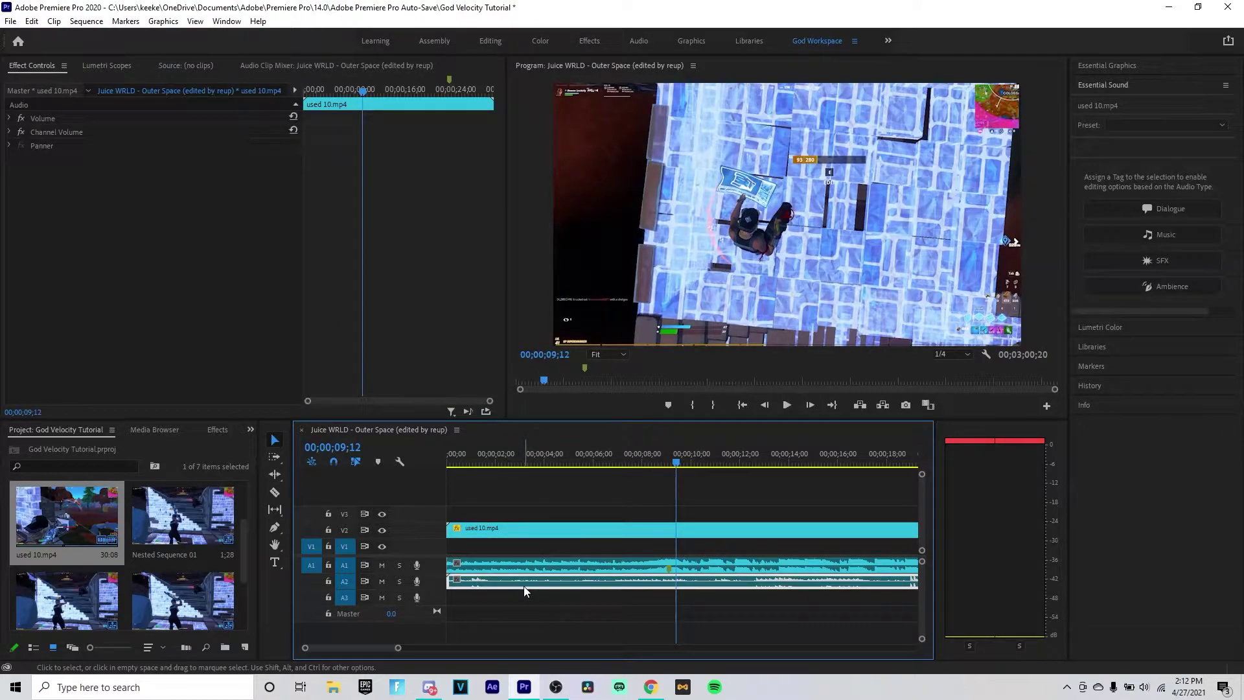
pyautogui.press('Delete')
# Trim the gameplay clip and move it to V1 from the sequence start, ending at 00;00;12;23.
pyautogui.click(477, 534)
pyautogui.moveTo(446, 532); pyautogui.dragTo(651, 529)
pyautogui.moveTo(744, 464); pyautogui.dragTo(759, 466)
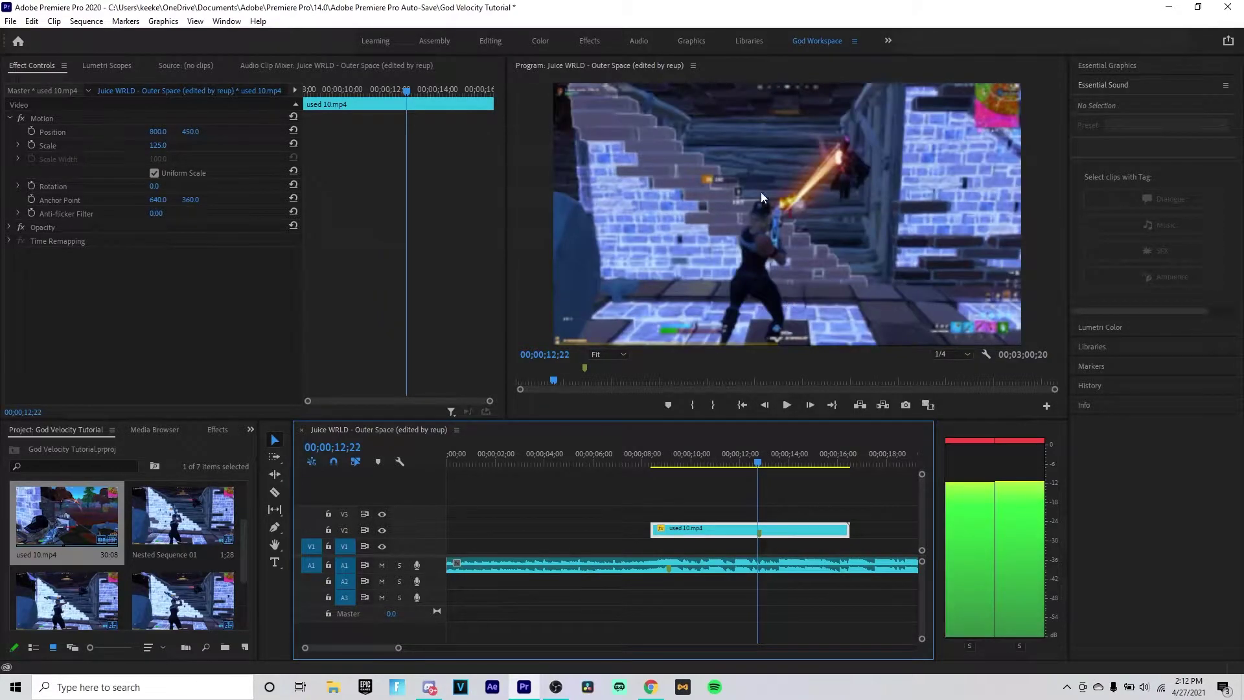
pyautogui.press('Right')
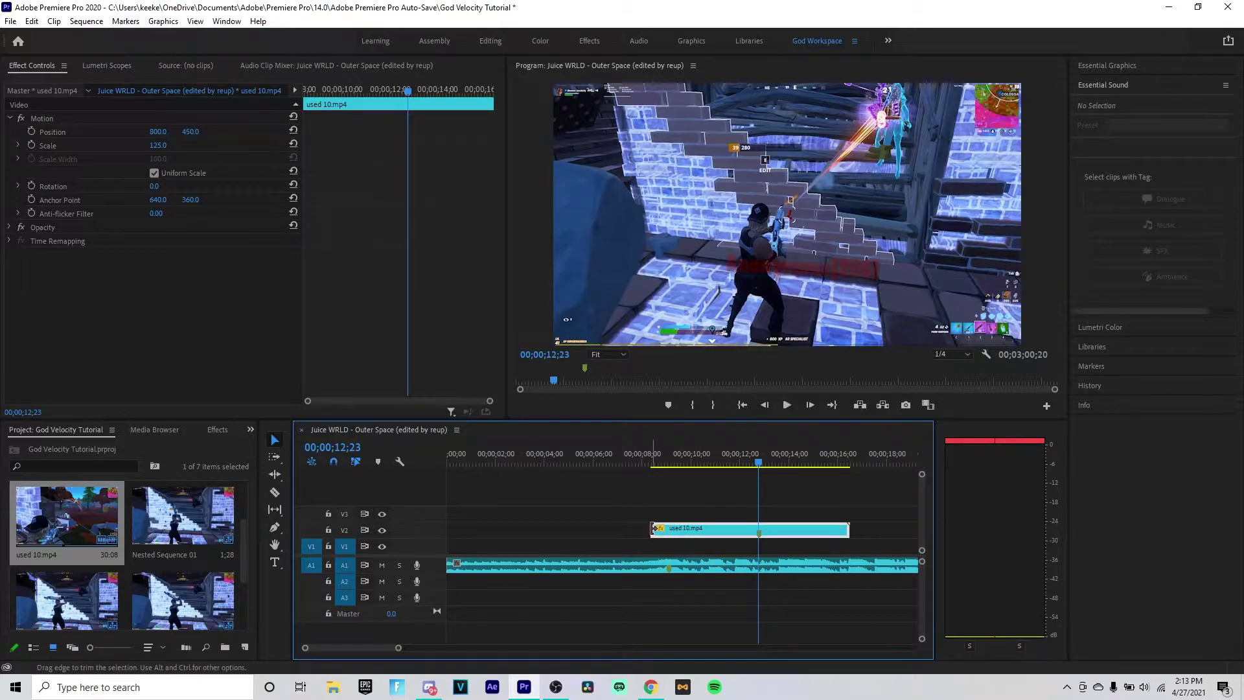
pyautogui.moveTo(660, 533); pyautogui.dragTo(695, 549)
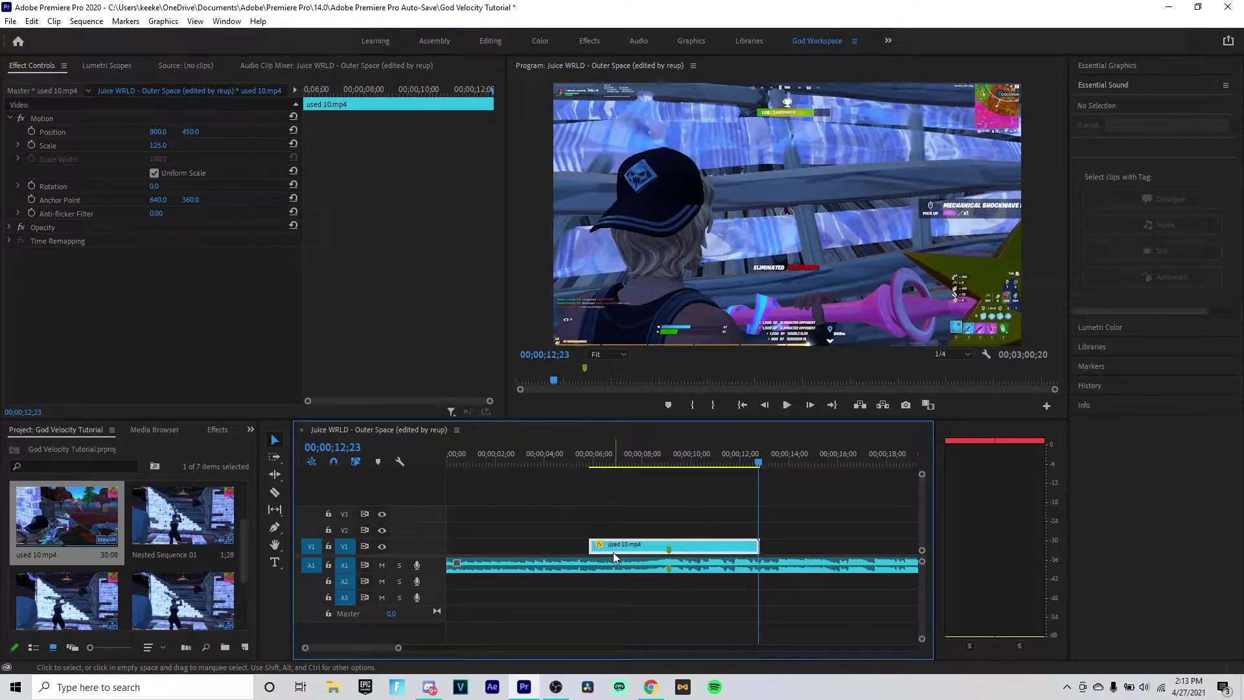
pyautogui.moveTo(590, 546); pyautogui.dragTo(448, 546)
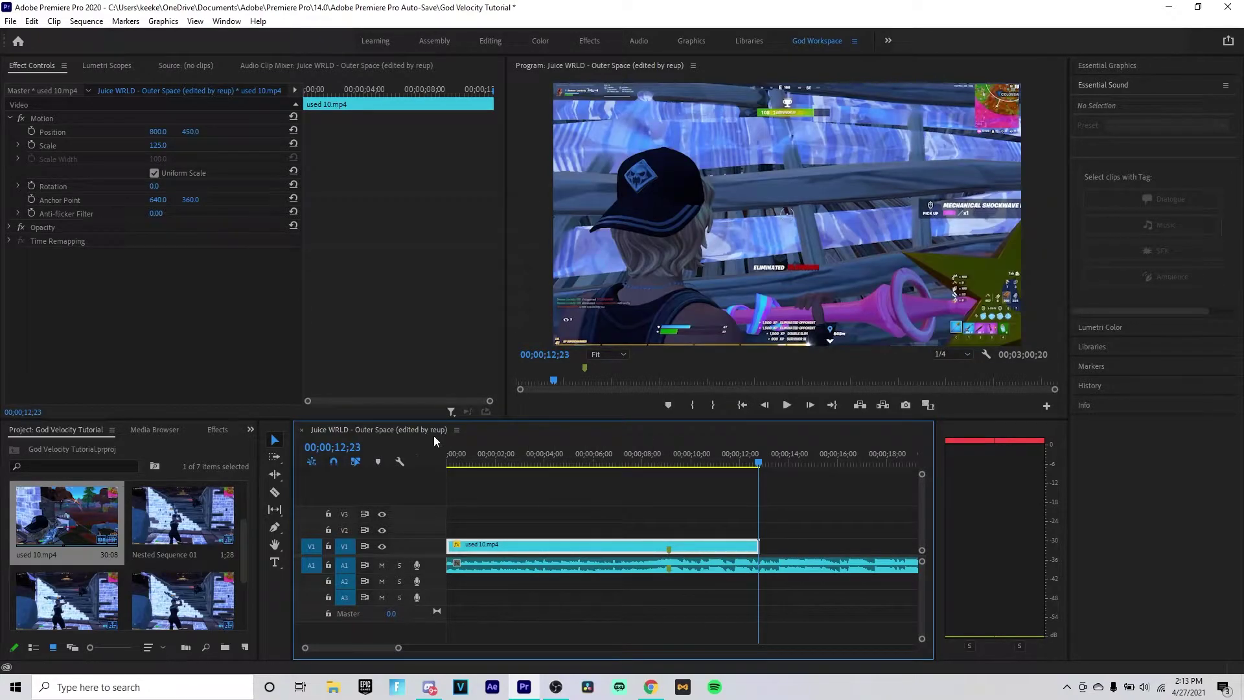
# Play back from 00;00;07;02 and trim the gameplay clip's end shorter.
pyautogui.click(619, 461)
pyautogui.press('space')
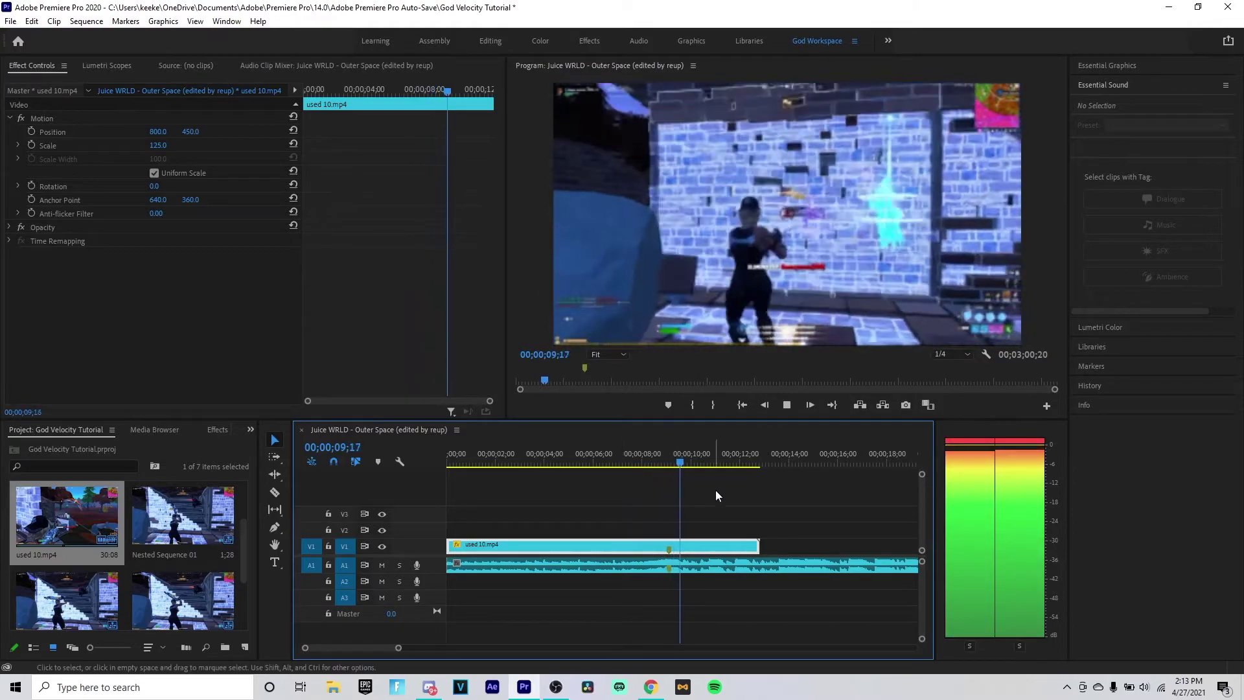
pyautogui.press('space')
pyautogui.moveTo(753, 548); pyautogui.dragTo(726, 549)
# Split the gameplay clip at 00;00;08;18 with the Razor tool and select the second piece.
pyautogui.click(659, 456)
pyautogui.moveTo(661, 456); pyautogui.dragTo(658, 461)
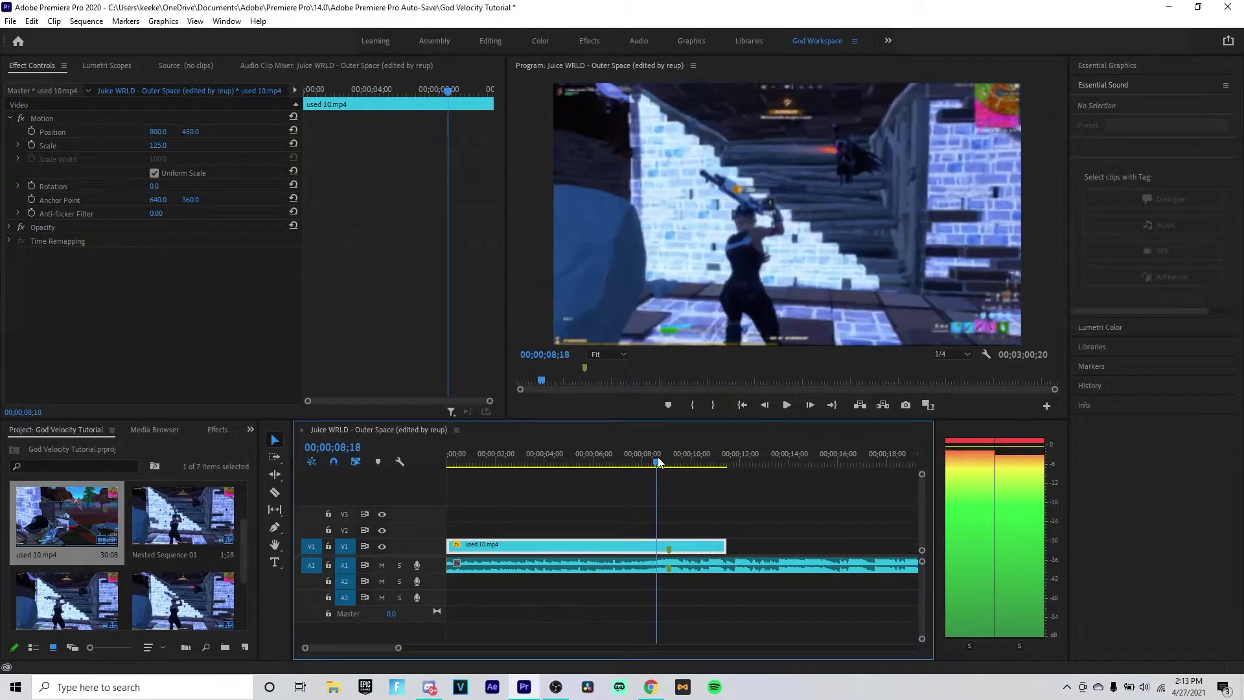
pyautogui.press('c')
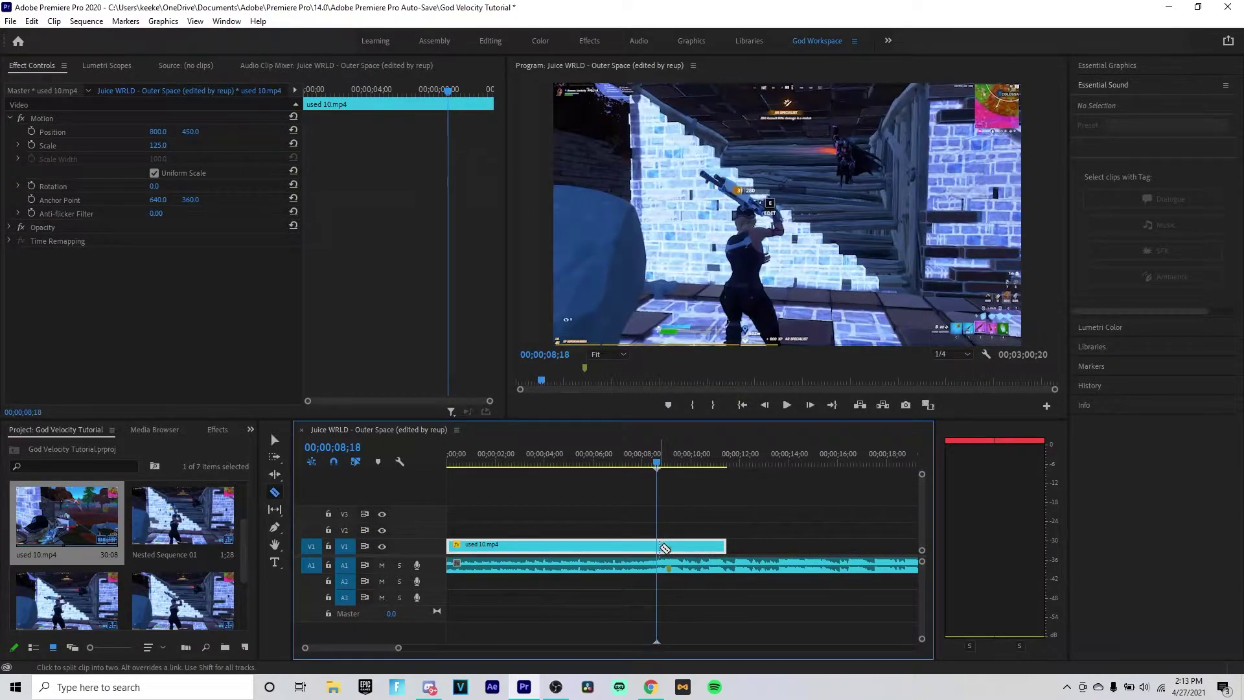
pyautogui.click(662, 547)
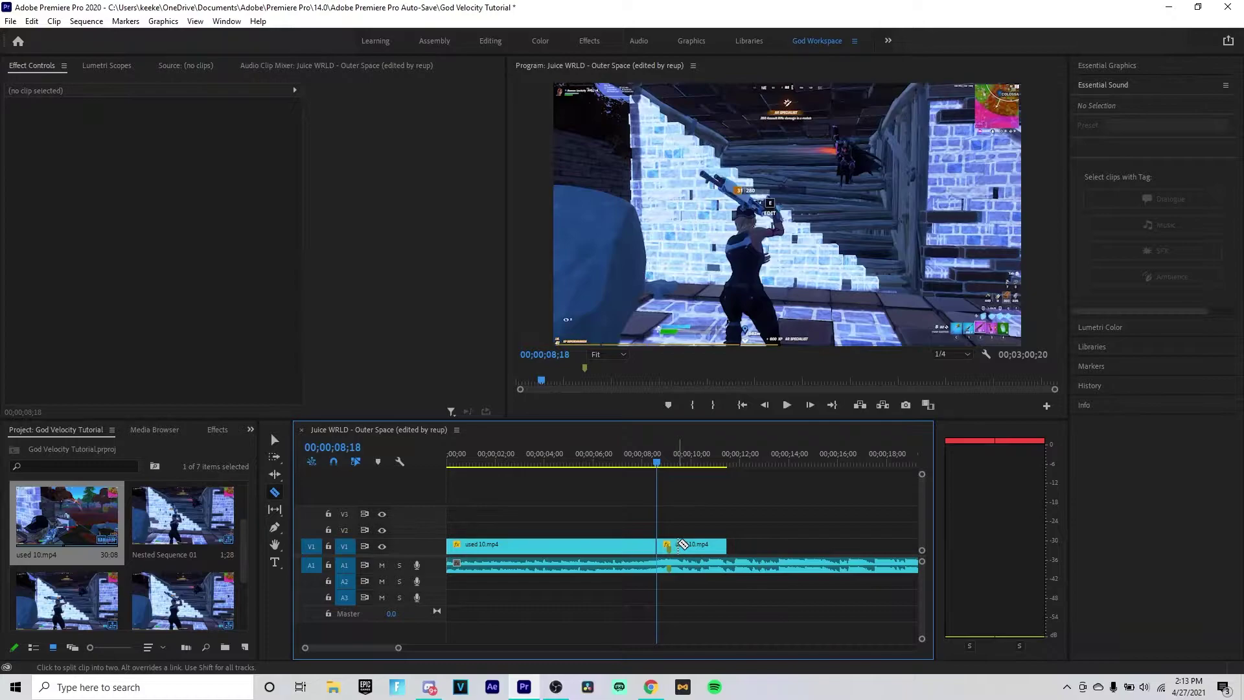
pyautogui.press('v')
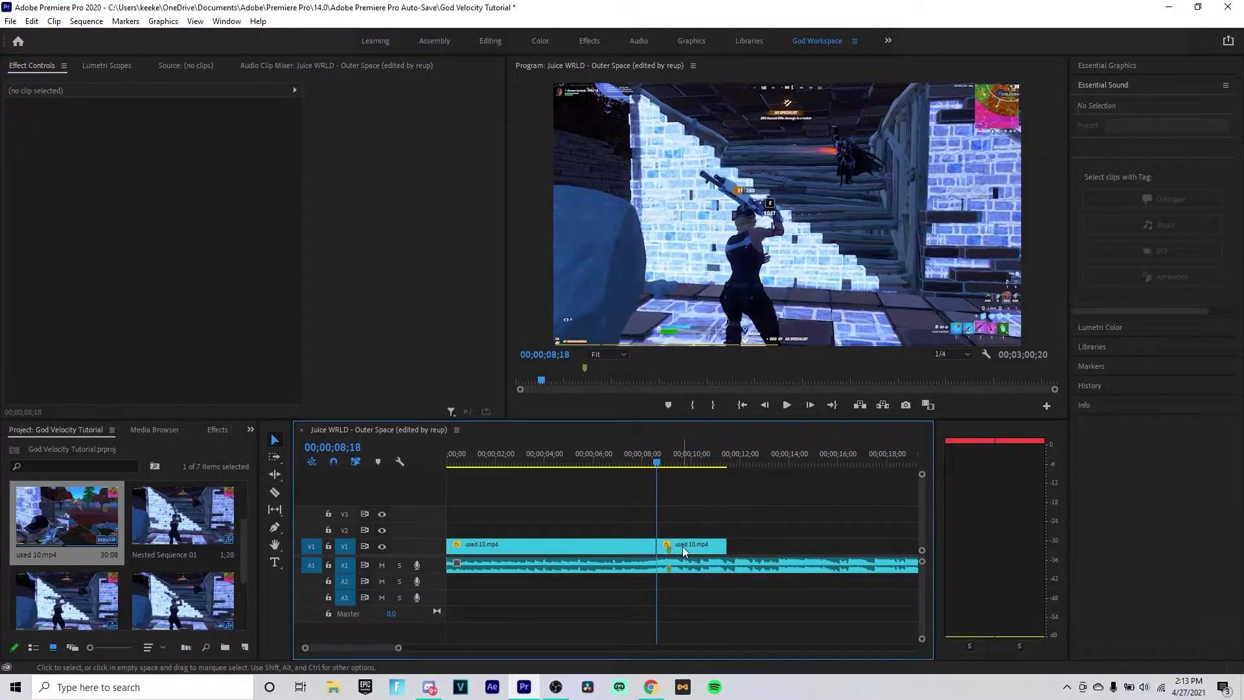
pyautogui.click(682, 546)
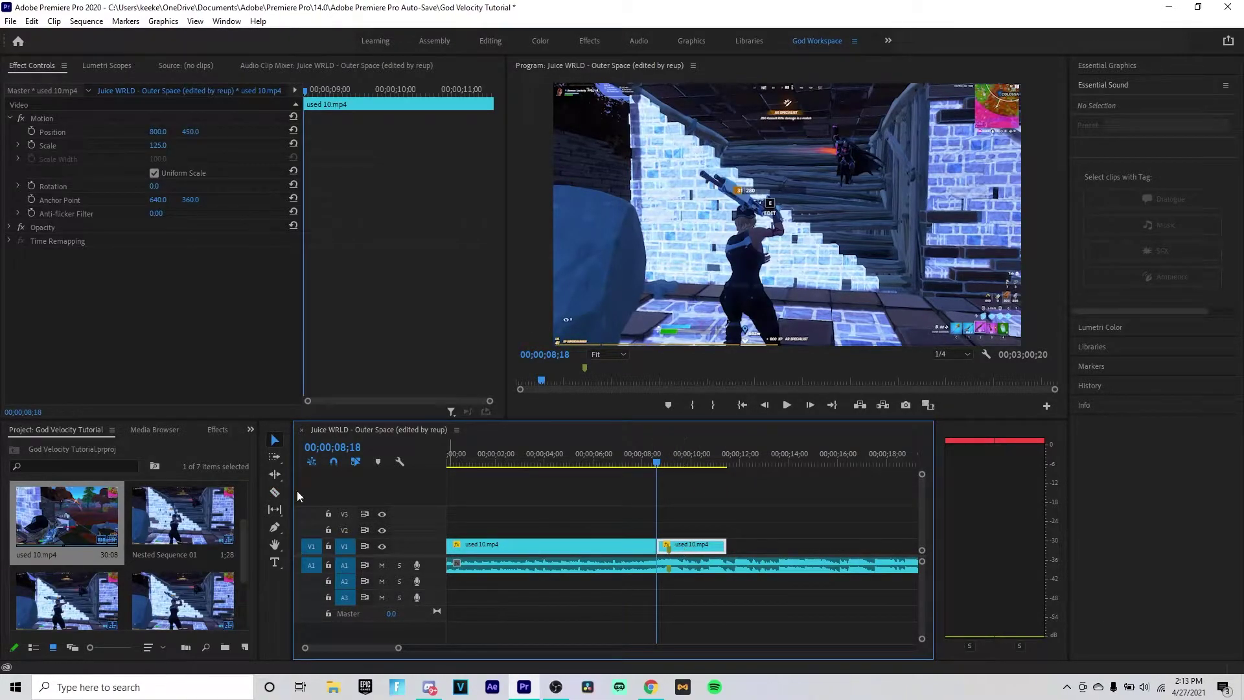
pyautogui.click(217, 429)
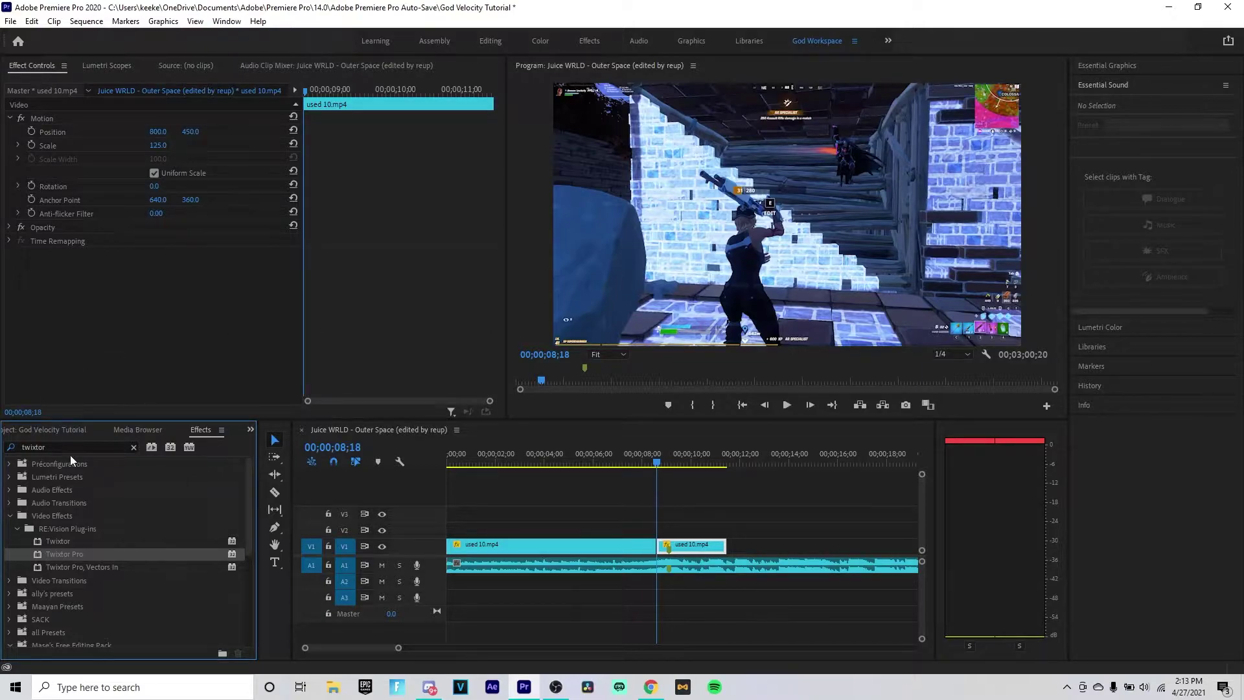
# Search effects for 'twixtor', apply Twixtor Pro to the second V1 clip, then undo it.
pyautogui.click(122, 447)
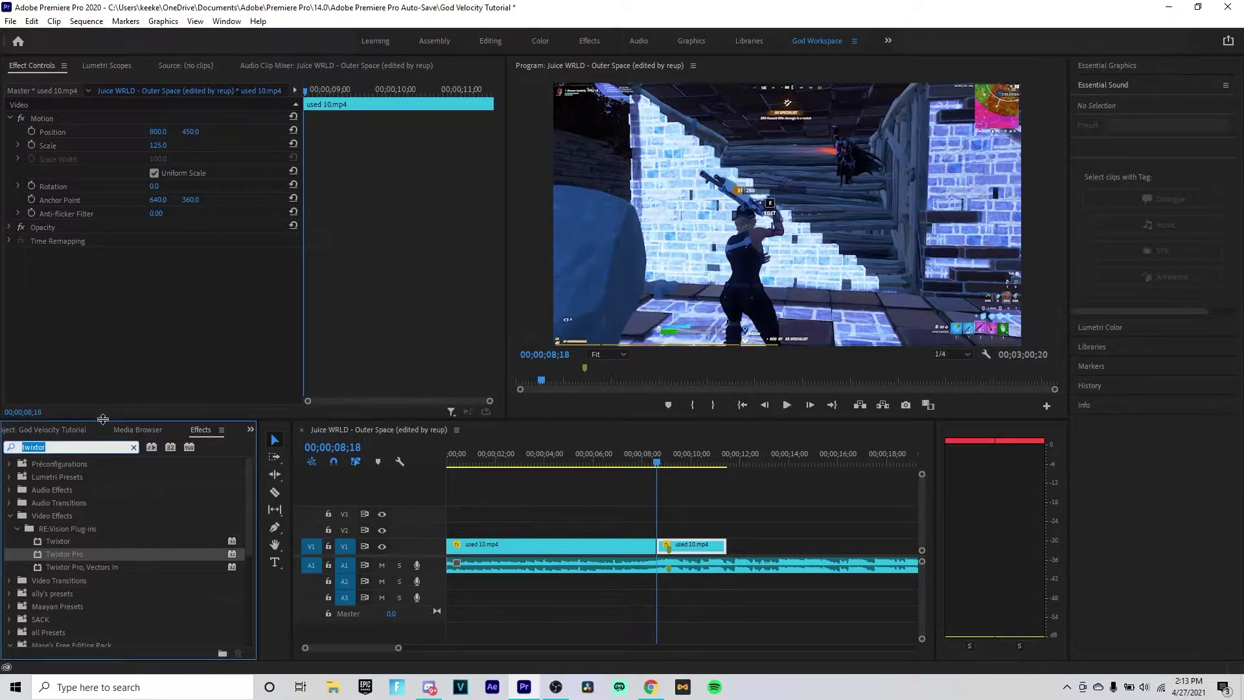
pyautogui.write('twx')
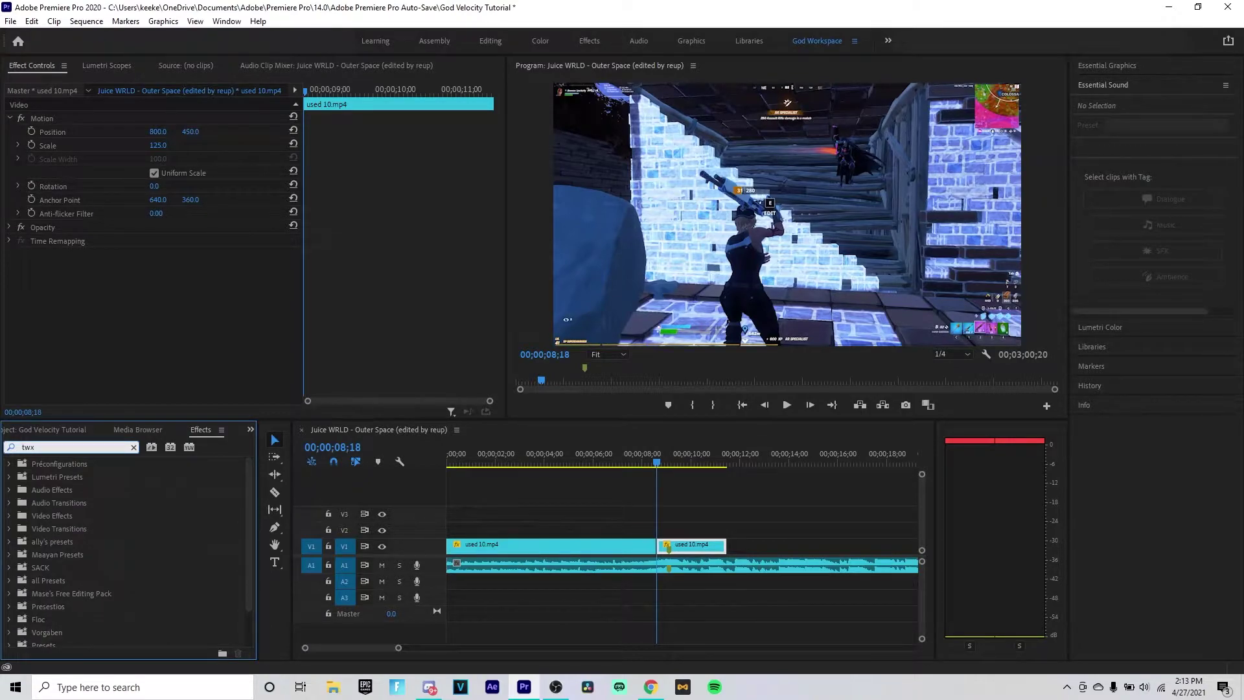
pyautogui.press('BackSpace')
pyautogui.write('ixtor')
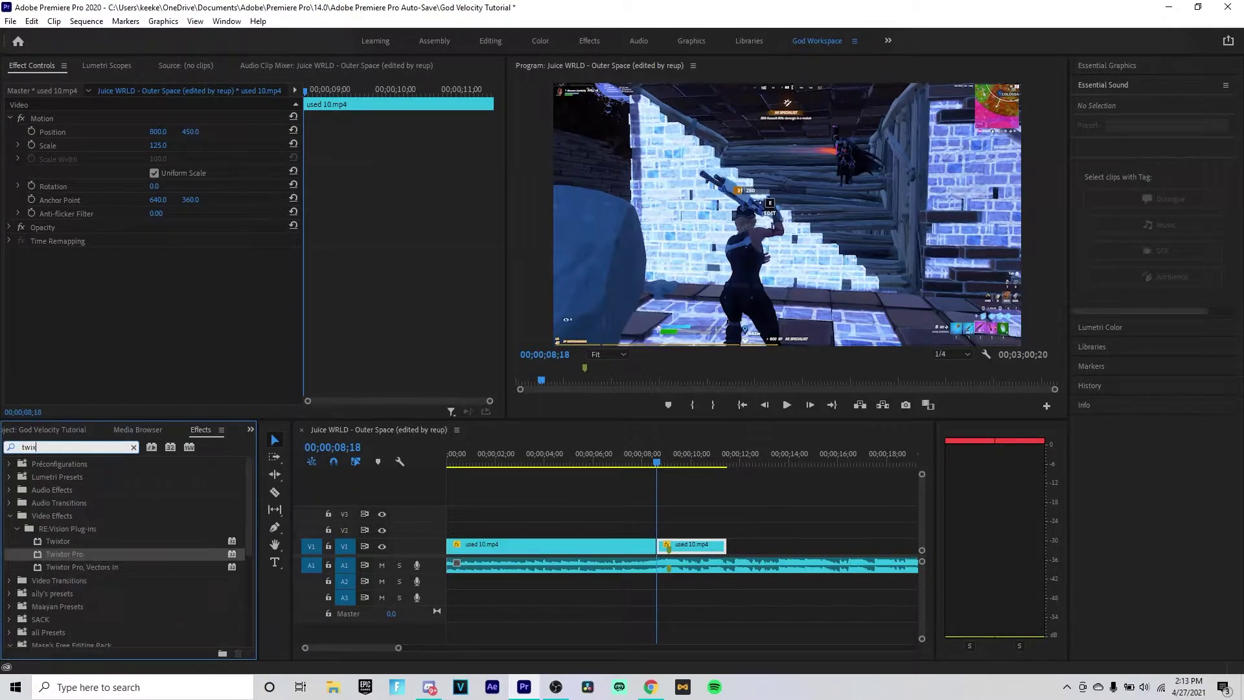
pyautogui.moveTo(72, 554); pyautogui.dragTo(685, 546)
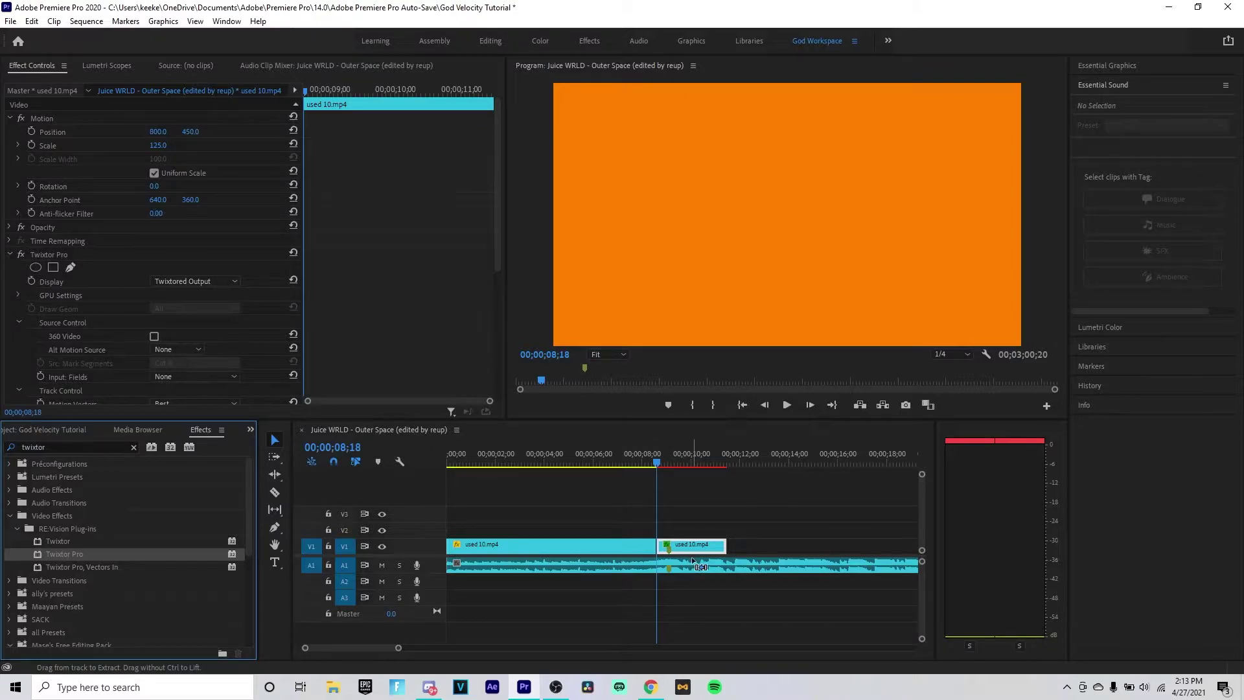
pyautogui.hotkey('ctrl', 'z')
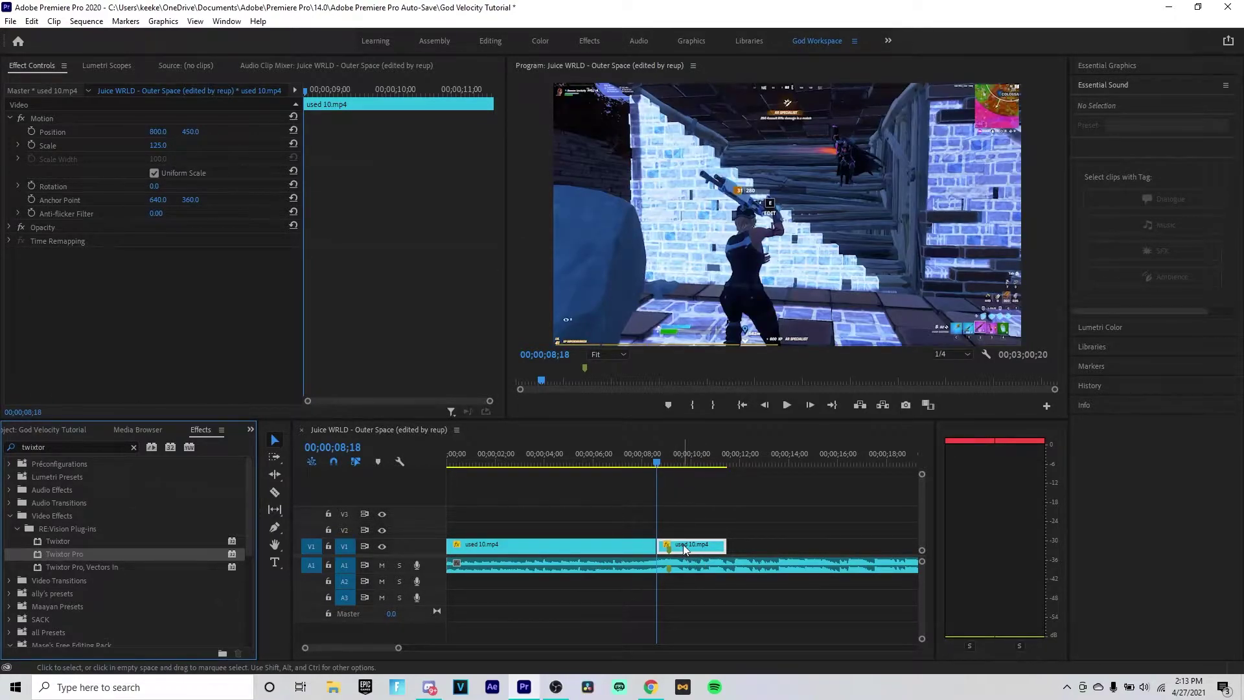
# Nest the second V1 clip as Nested Sequence 06 and apply Twixtor Pro to it.
pyautogui.rightClick(685, 549)
pyautogui.click(727, 355)
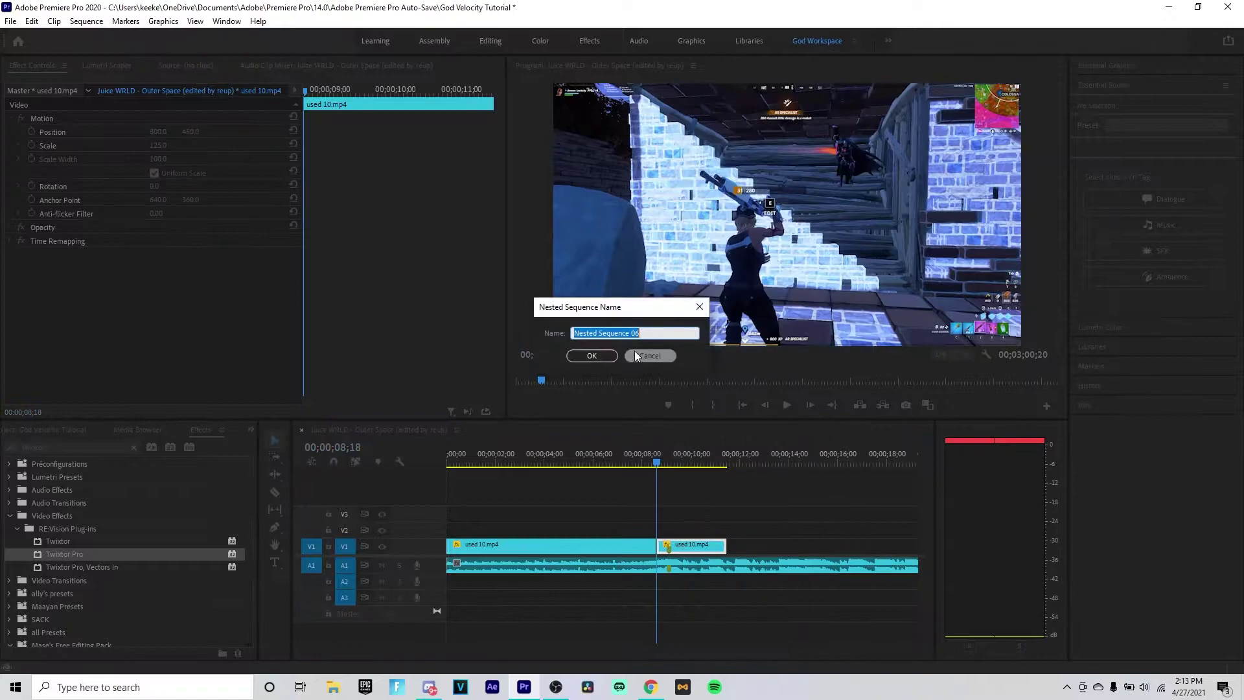
pyautogui.click(591, 355)
pyautogui.click(678, 548)
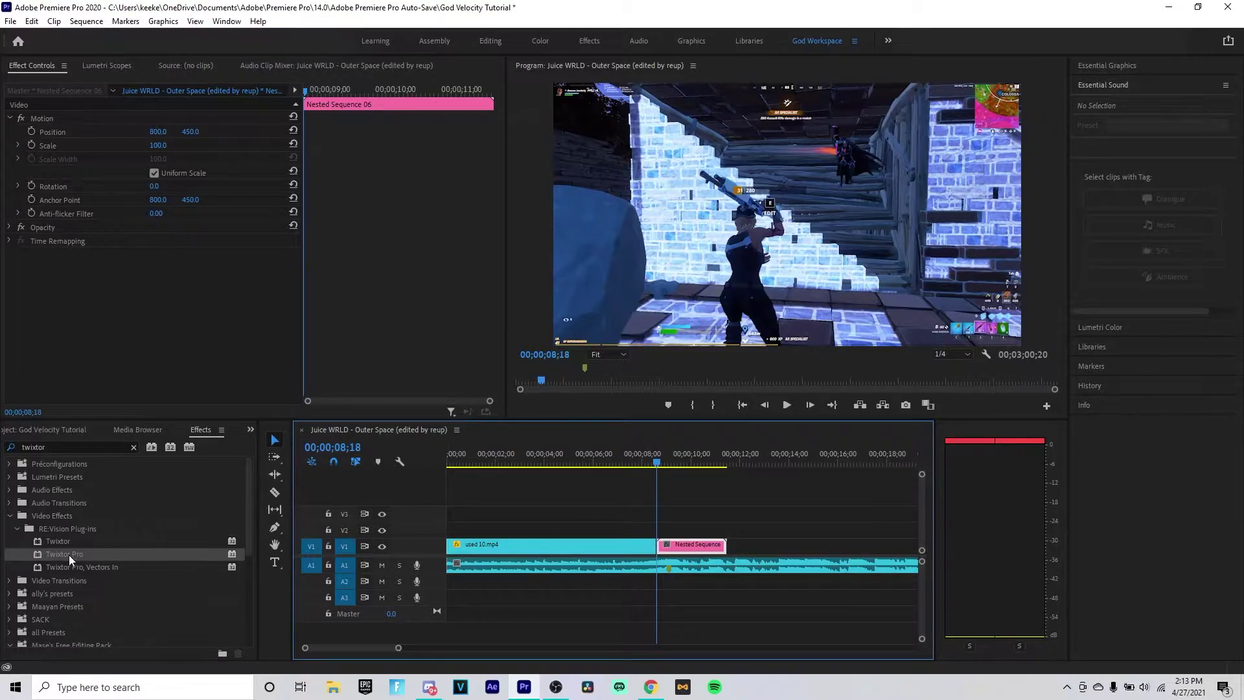
pyautogui.moveTo(69, 555); pyautogui.dragTo(667, 542)
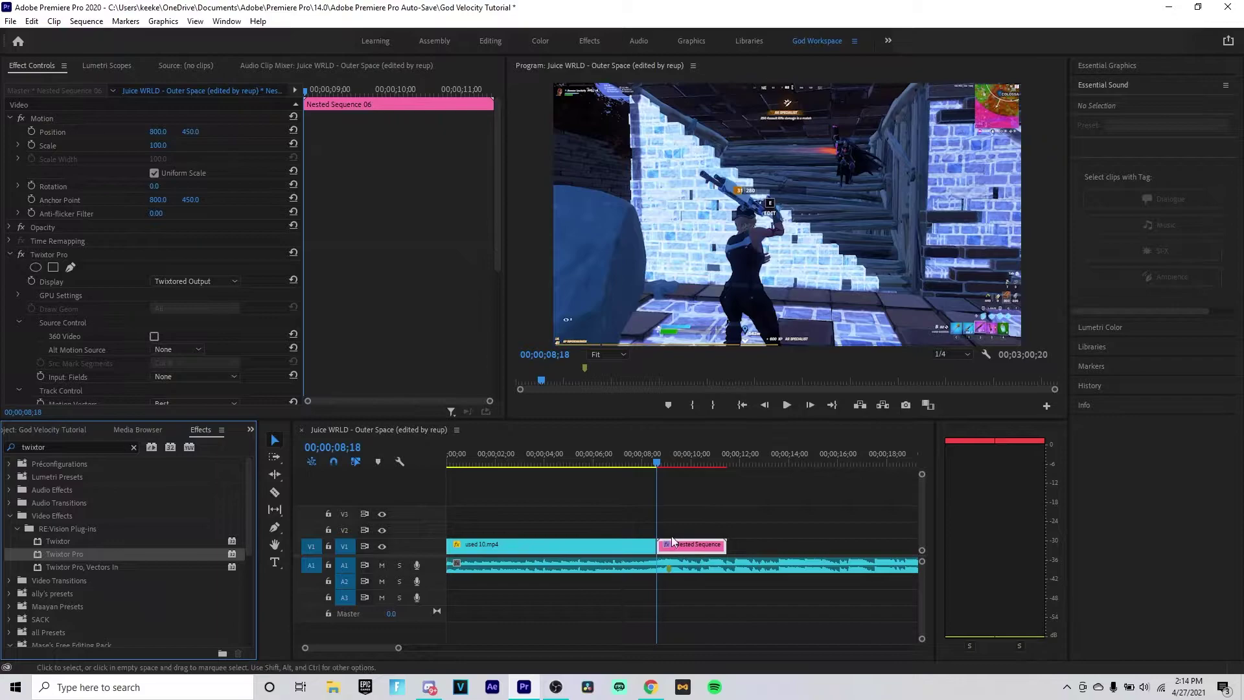
pyautogui.click(702, 551)
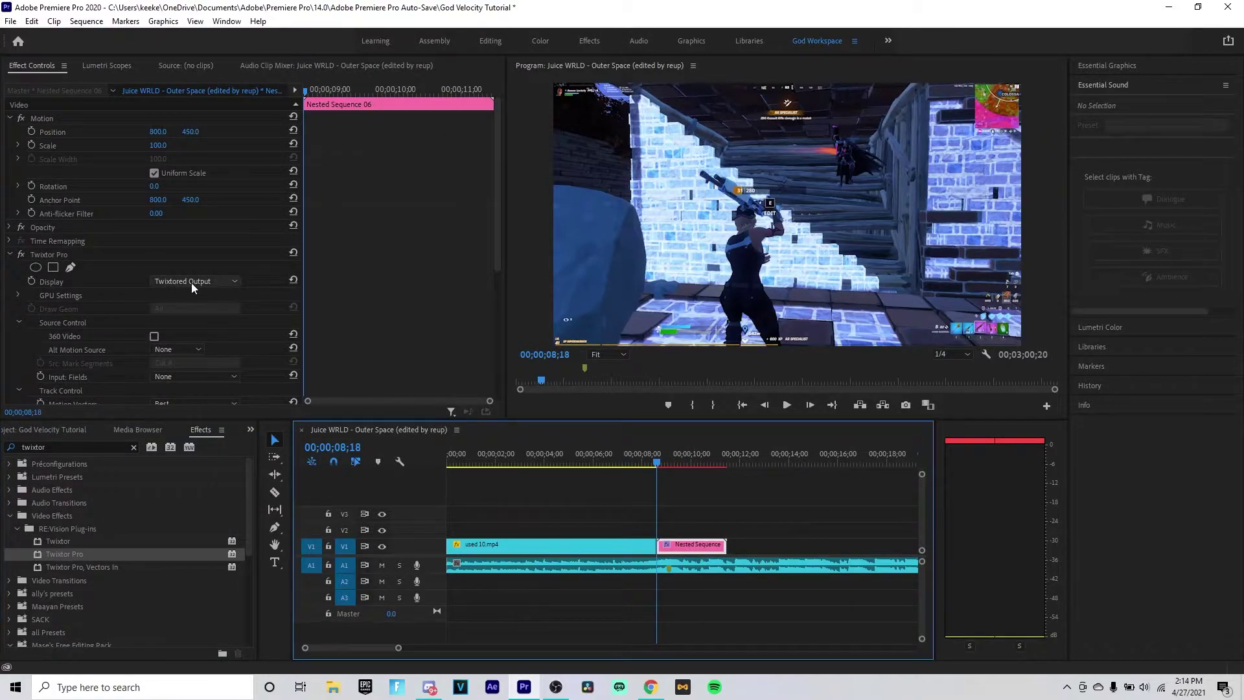
# Enable Speed % keyframing and set Speed % to 35 at the start.
pyautogui.scroll(-3, 79, 298)
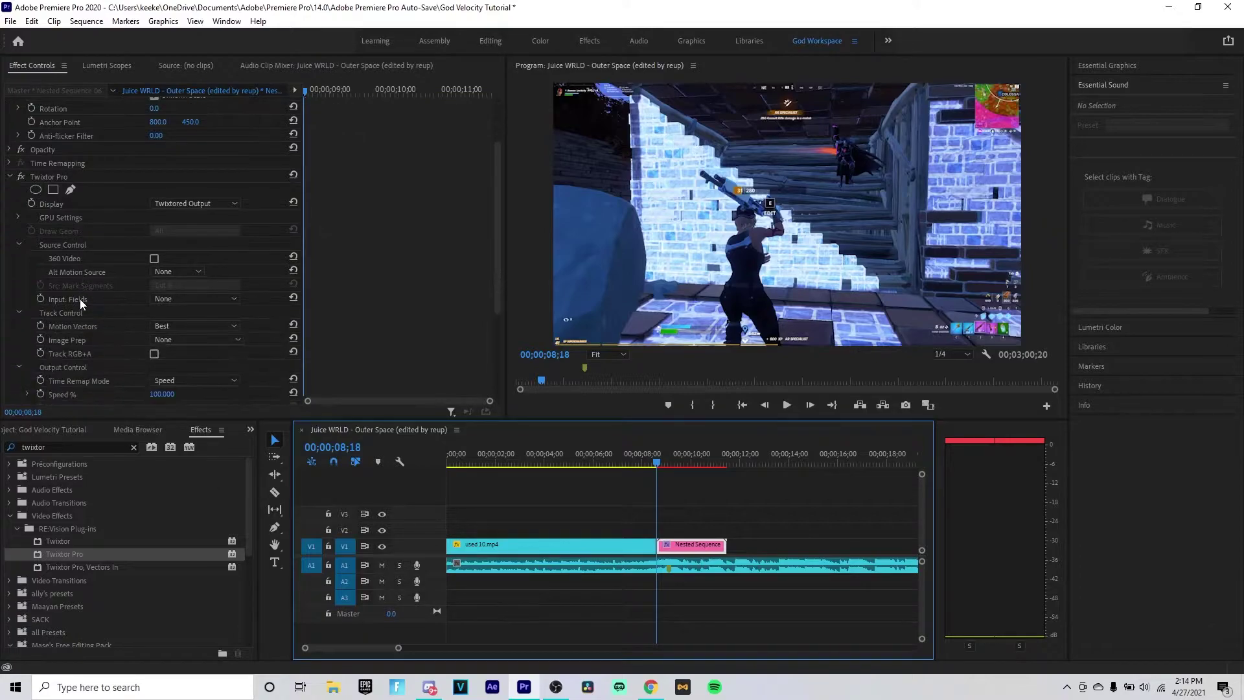
pyautogui.scroll(-3, 81, 299)
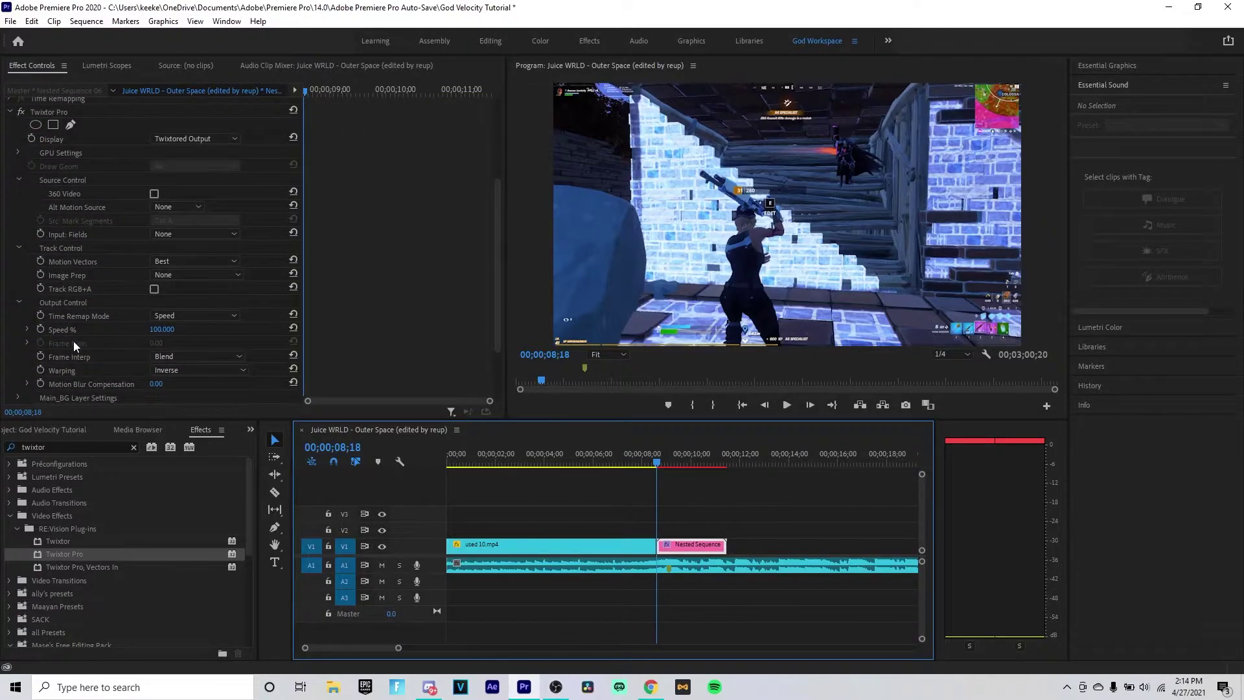
pyautogui.click(40, 329)
pyautogui.click(175, 329)
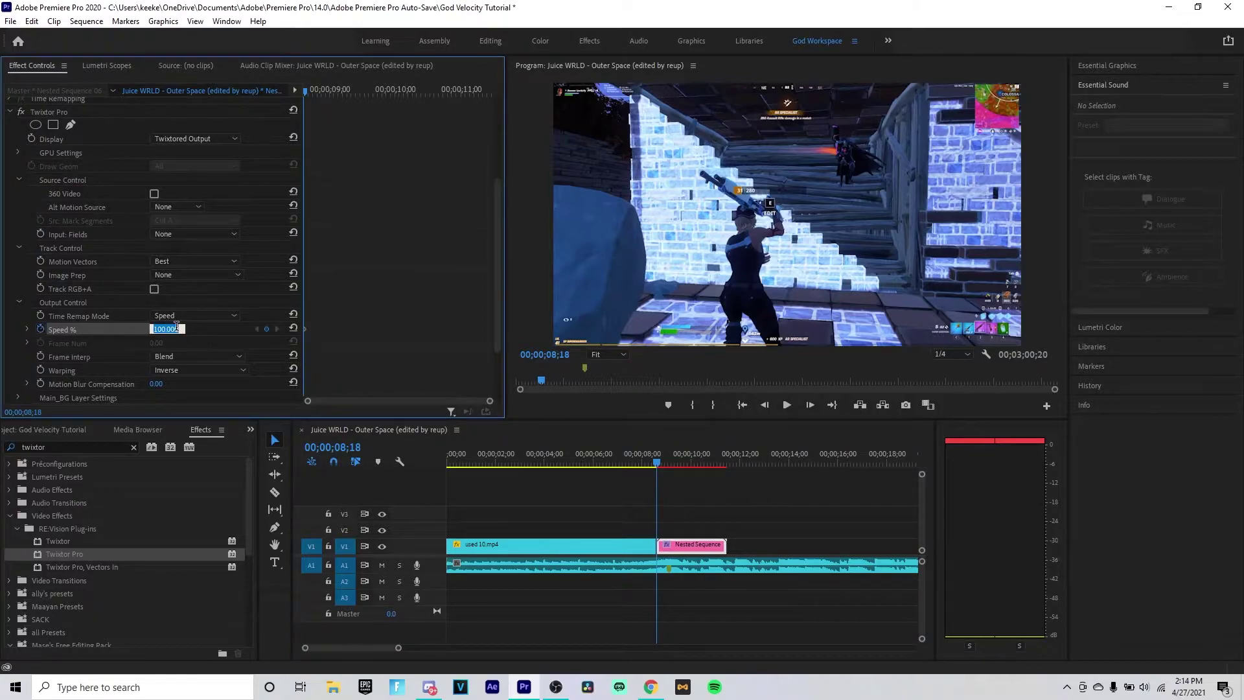
pyautogui.write('35')
pyautogui.press('Return')
# Near the beat drop after 09;19, set Speed % to 500, then change it to 300.
pyautogui.moveTo(690, 464); pyautogui.dragTo(681, 467)
pyautogui.press('space')
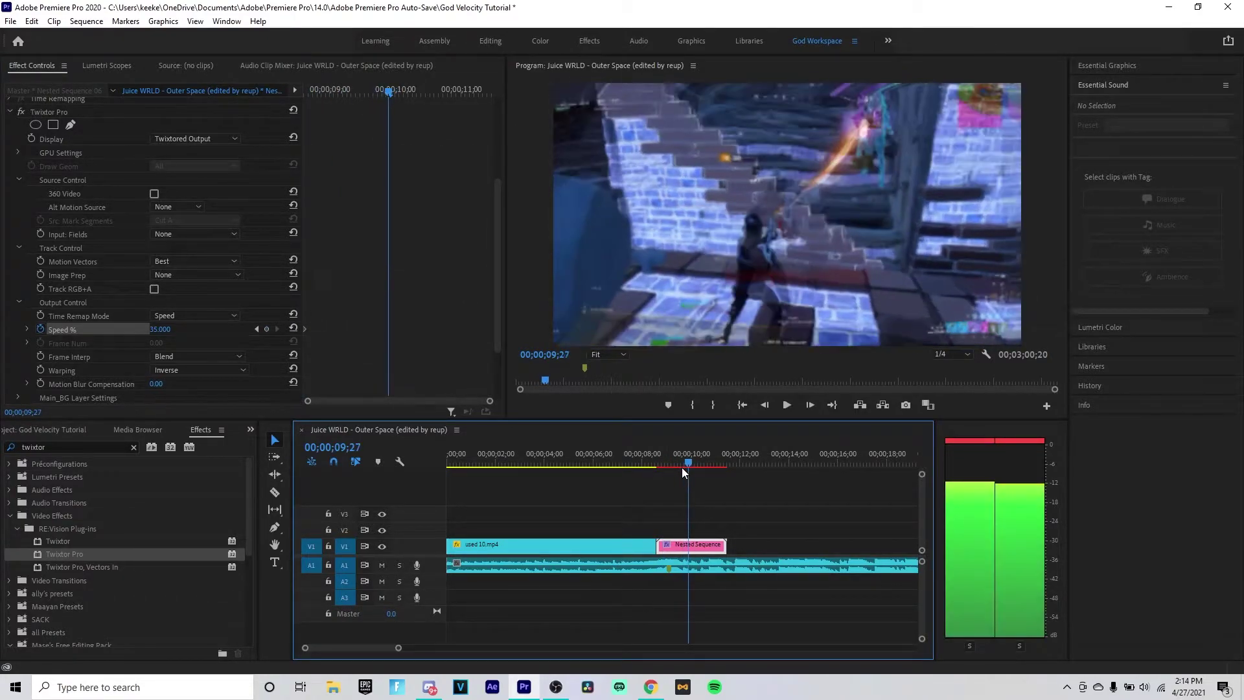
pyautogui.click(265, 333)
pyautogui.write('500')
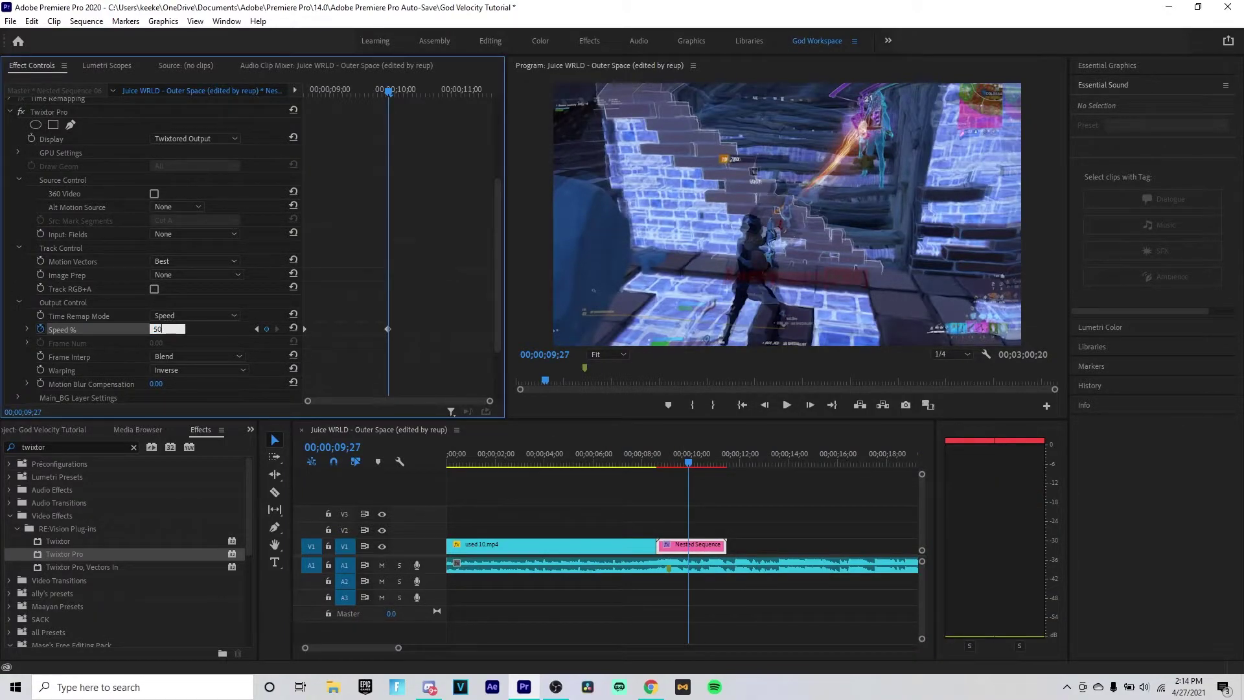
pyautogui.press('Return')
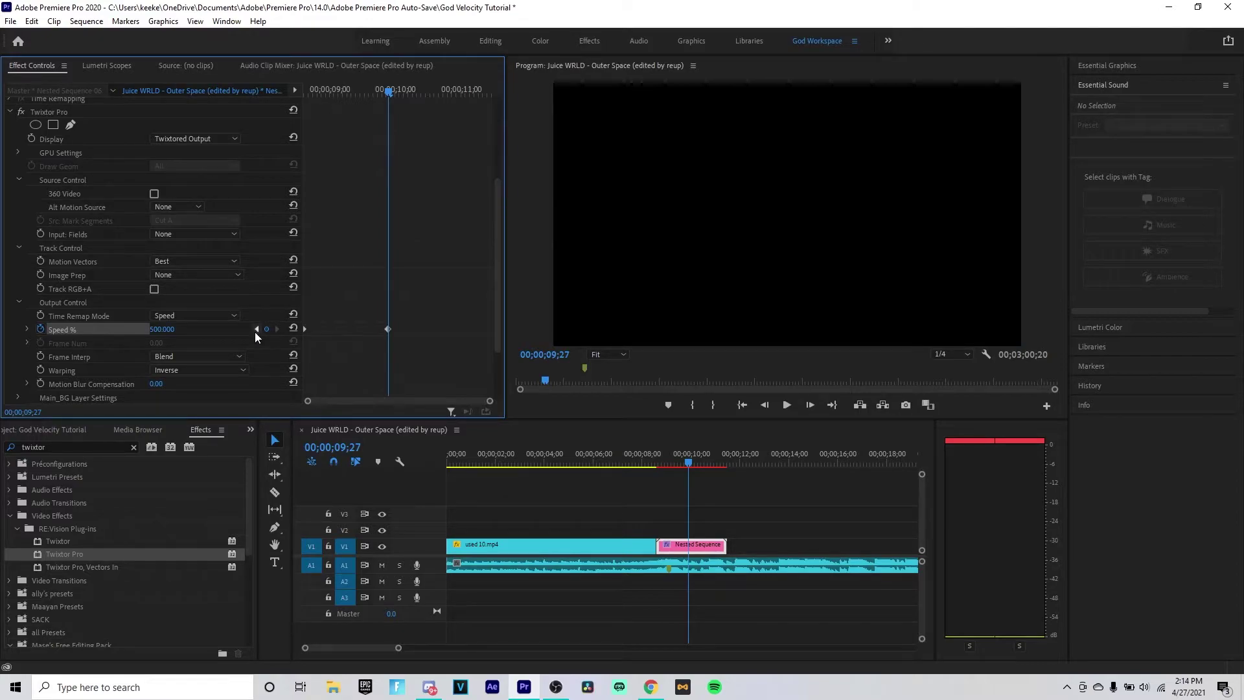
pyautogui.click(167, 329)
pyautogui.write('300')
pyautogui.press('Return')
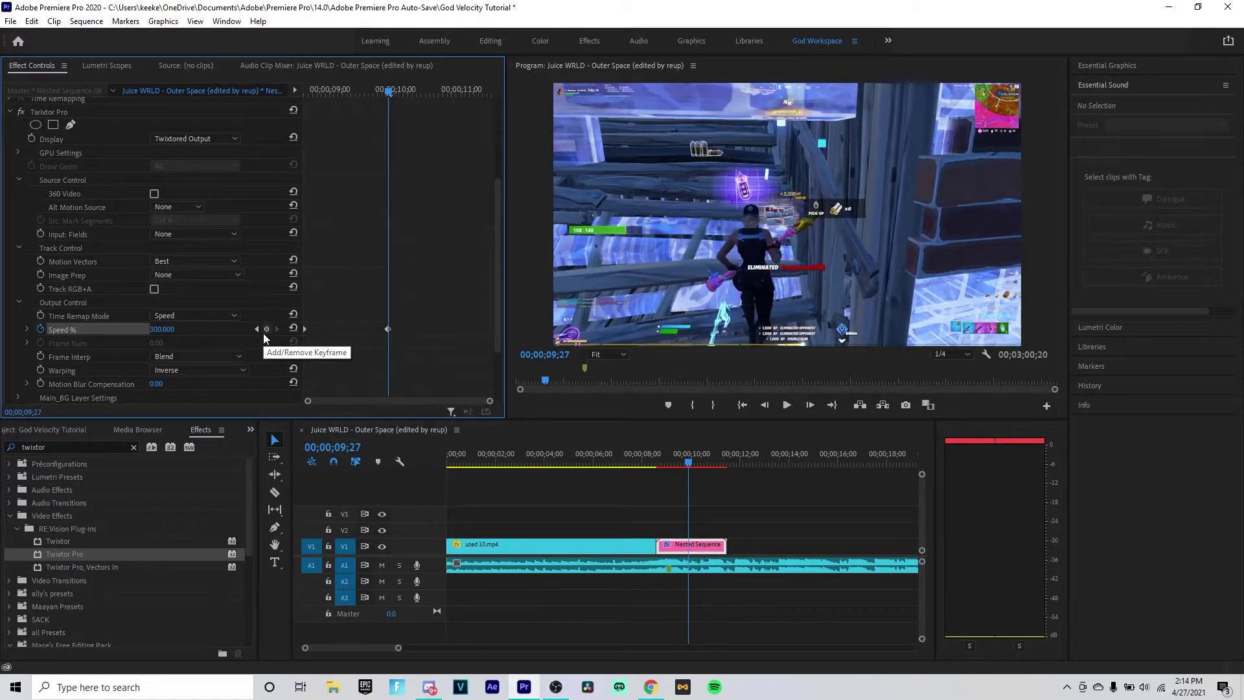
# Set a Speed % keyframe of 500 at 00;00;09;22.
pyautogui.hotkey('shift', 'Left')
pyautogui.click(167, 330)
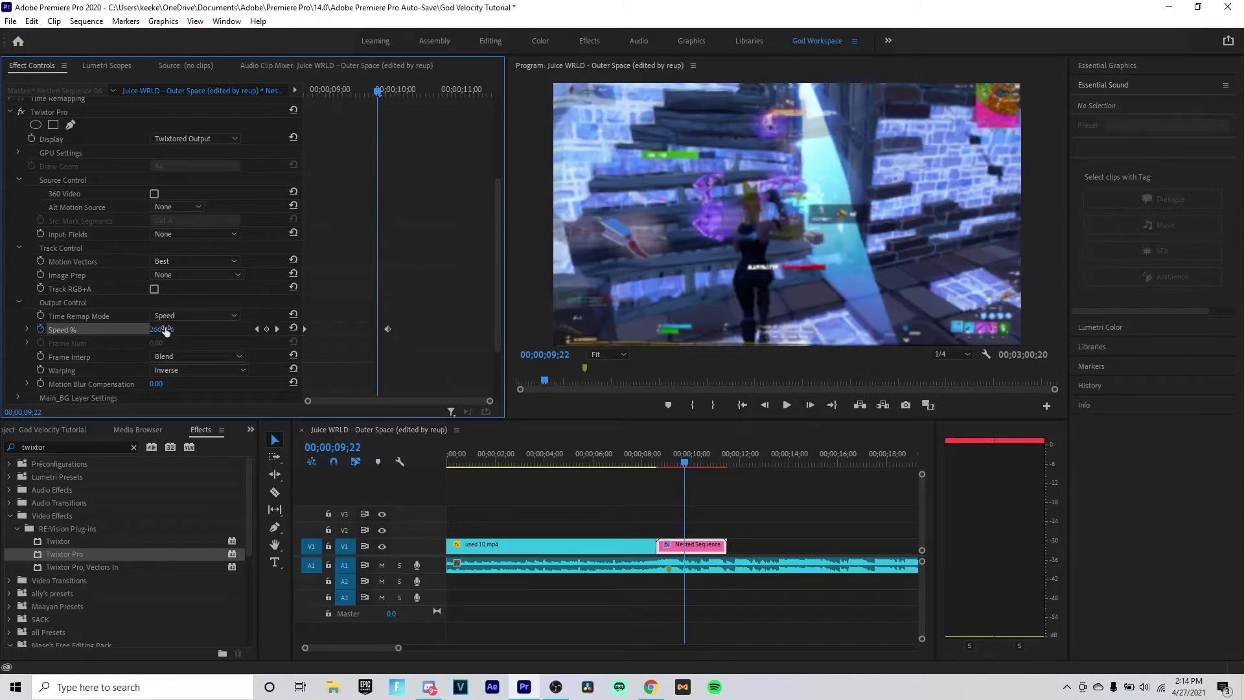
pyautogui.write('5')
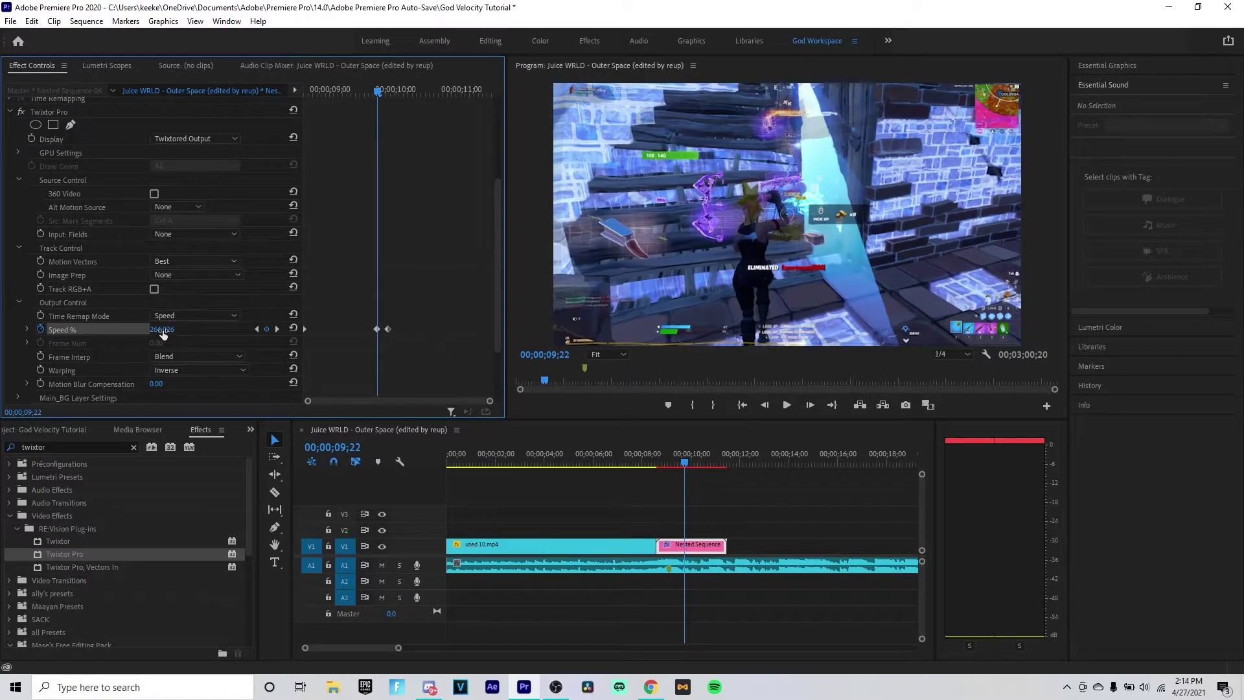
pyautogui.write('00')
pyautogui.press('Return')
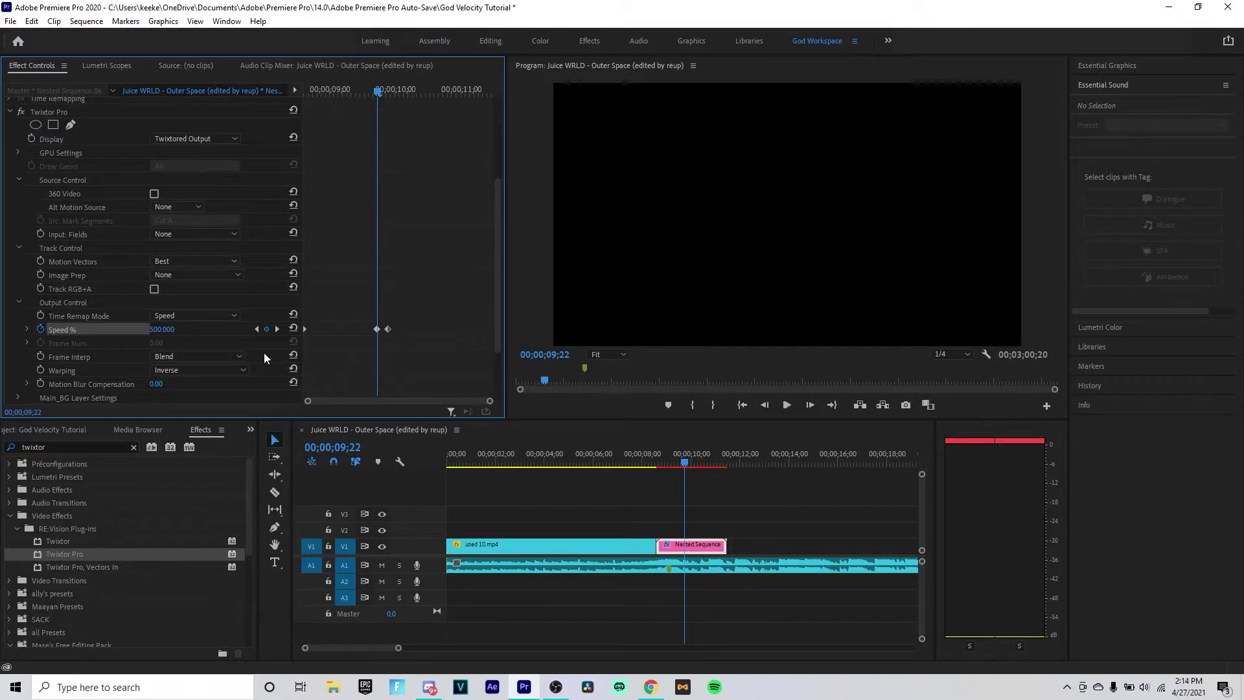
# Add Speed % keyframes of 35 at 09;21 and at 09;27.
pyautogui.press('Left')
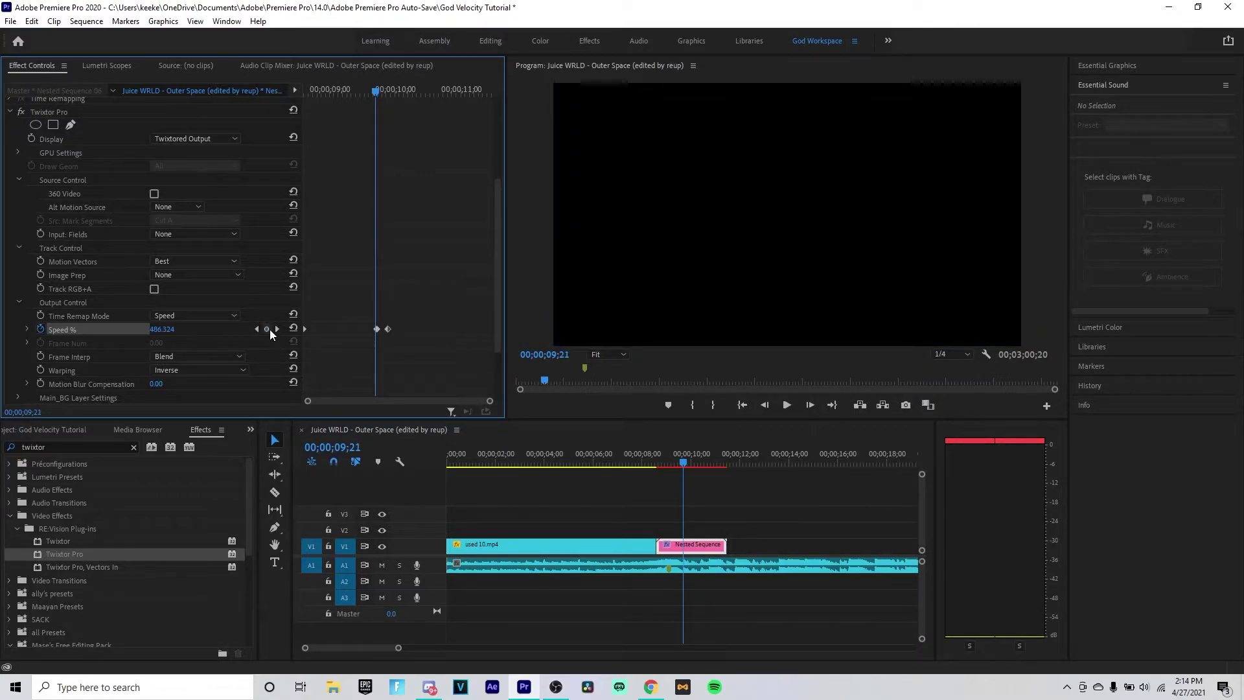
pyautogui.click(170, 328)
pyautogui.write('35')
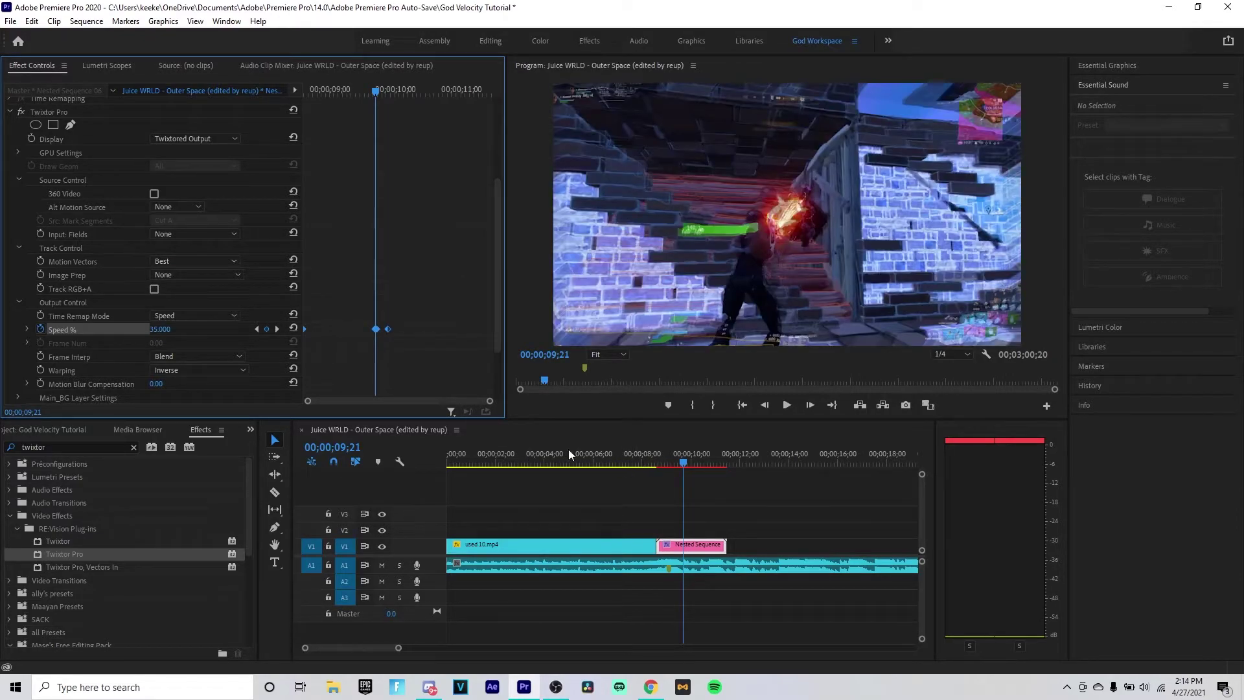
pyautogui.click(276, 329)
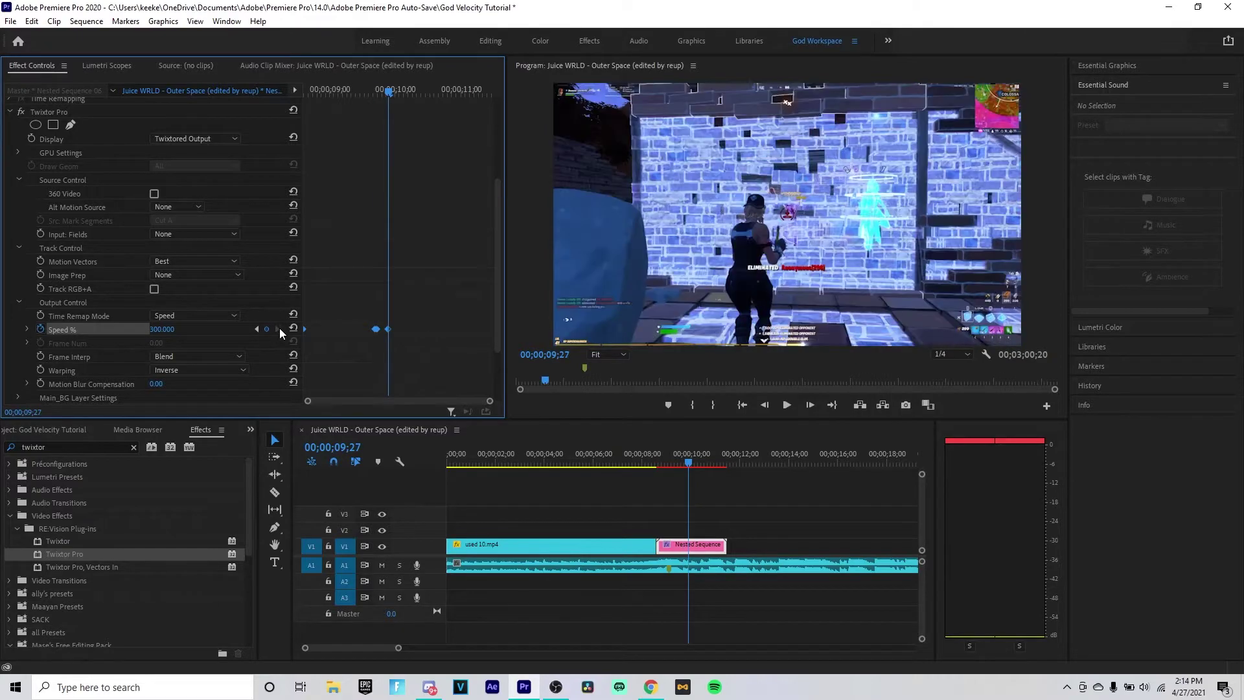
pyautogui.click(163, 330)
pyautogui.write('35')
pyautogui.press('Return')
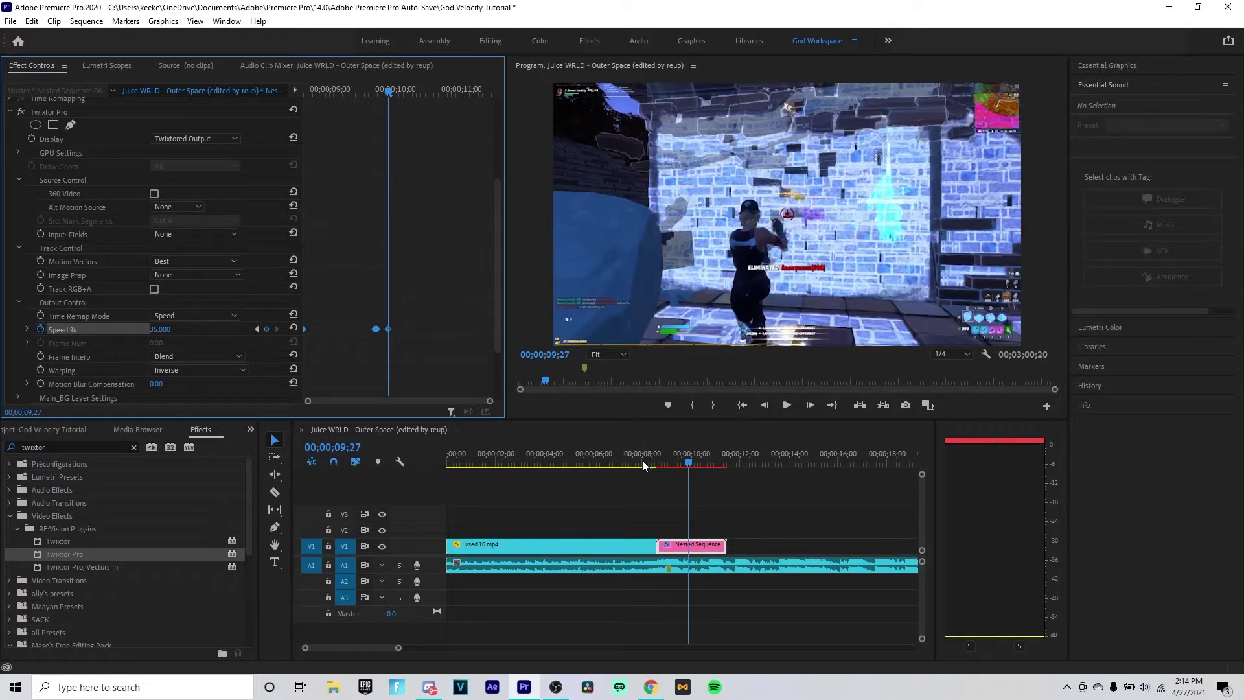
pyautogui.moveTo(643, 461); pyautogui.dragTo(626, 462)
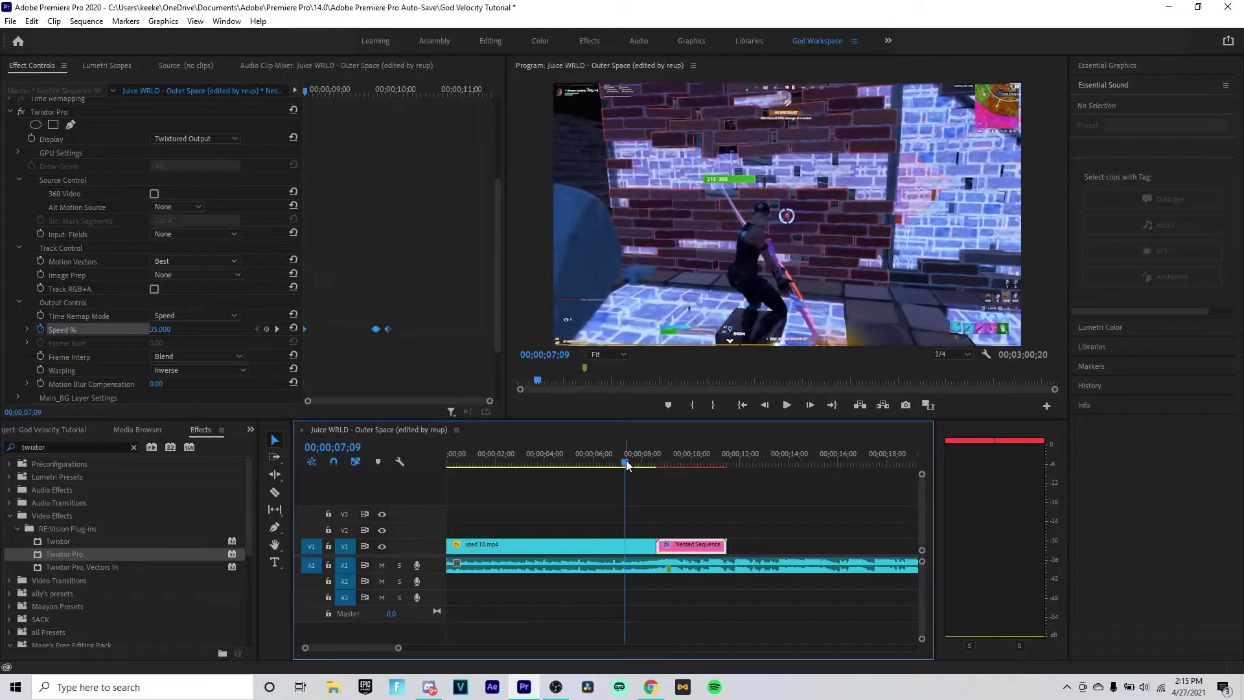
pyautogui.press('space')
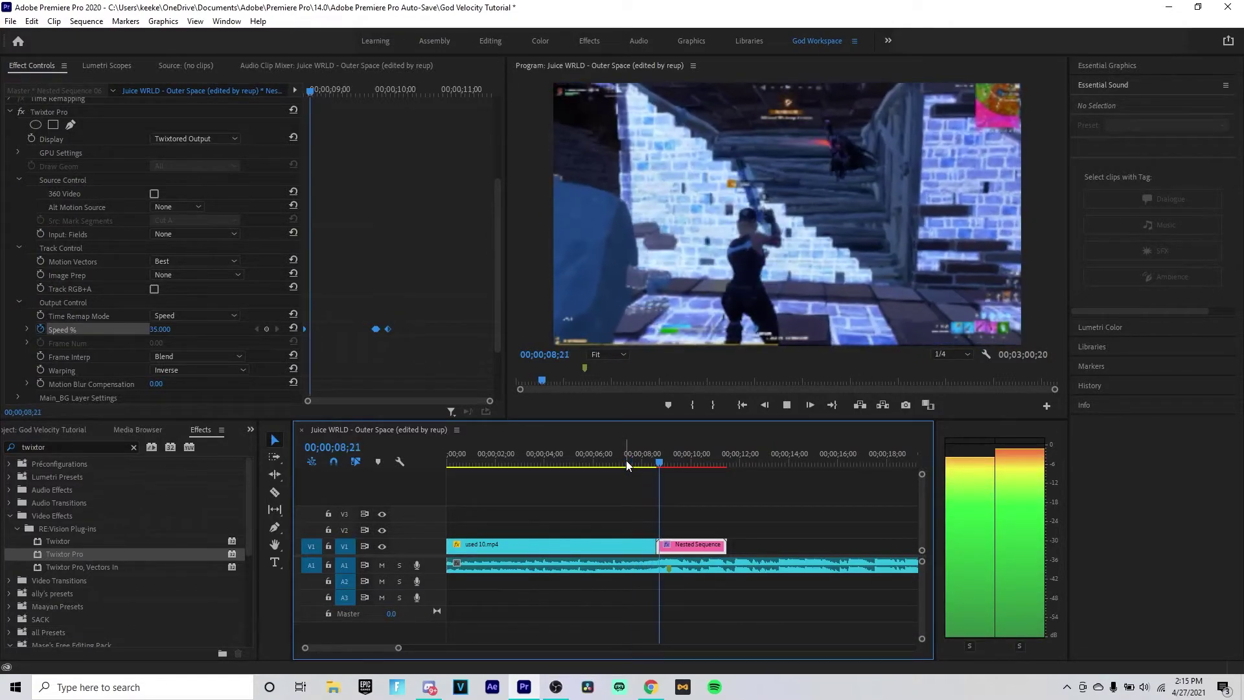
pyautogui.press('space')
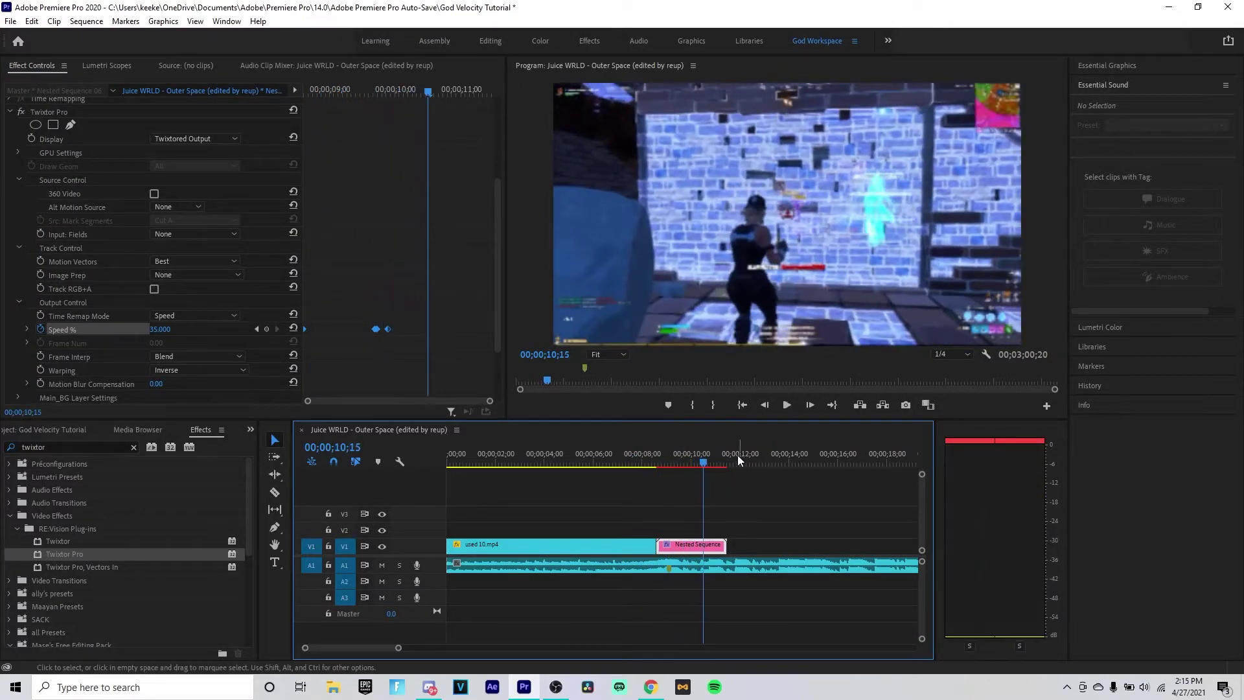
pyautogui.moveTo(656, 461); pyautogui.dragTo(678, 462)
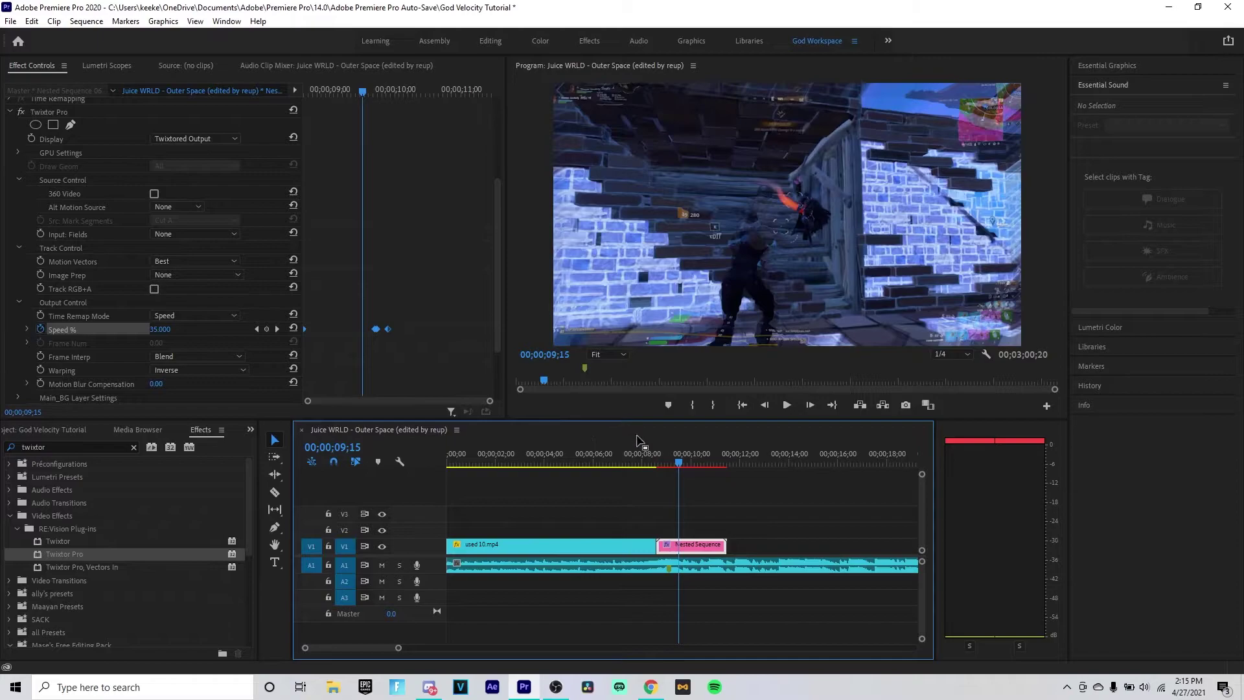
pyautogui.click(671, 461)
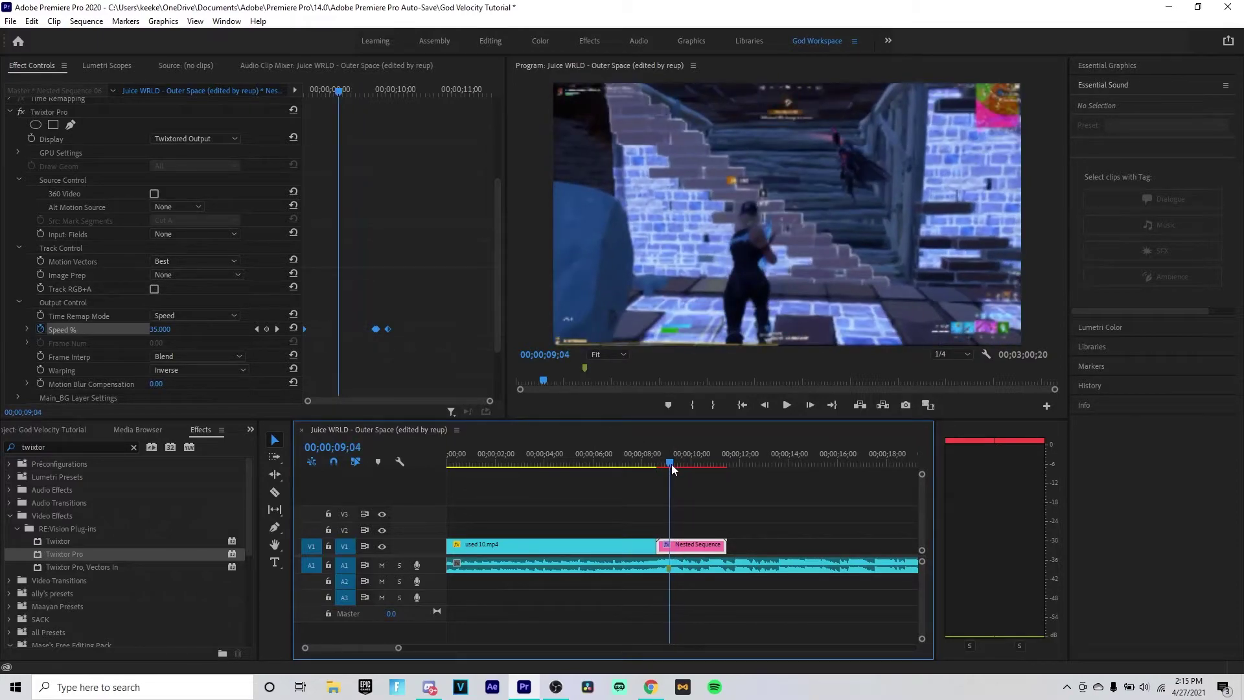
# Put the playhead at 09;03 and drag both Speed % keyframes earlier toward it.
pyautogui.click(670, 464)
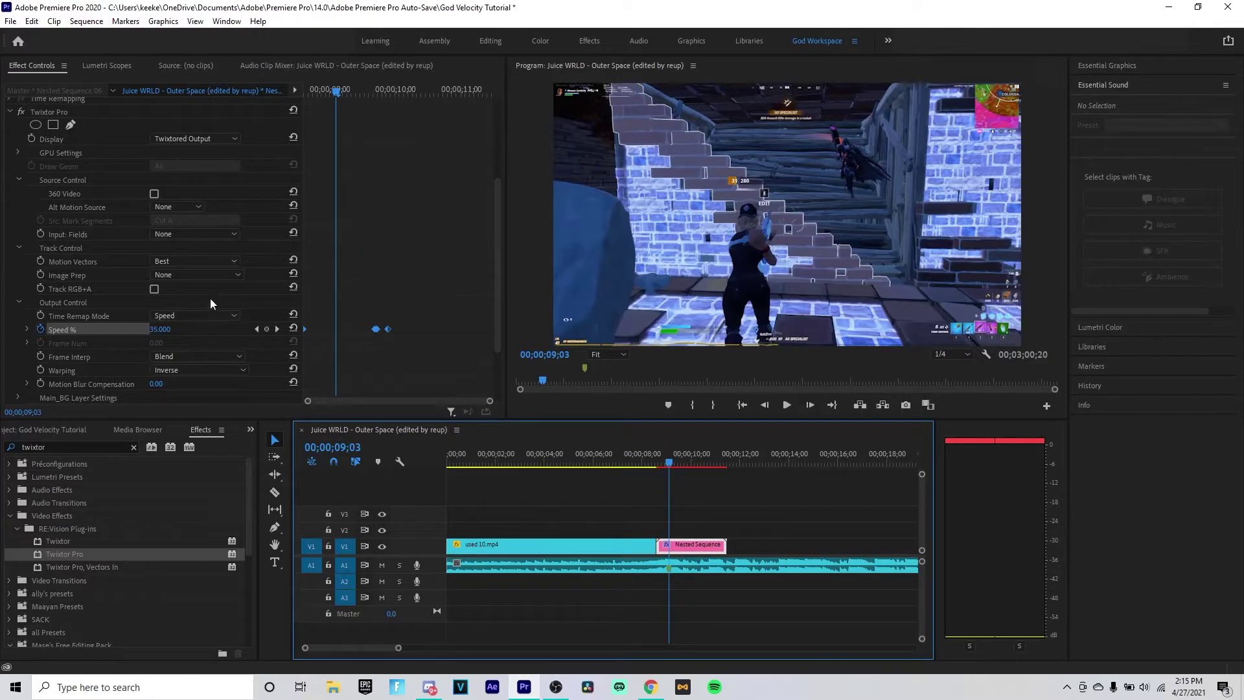
pyautogui.click(492, 407)
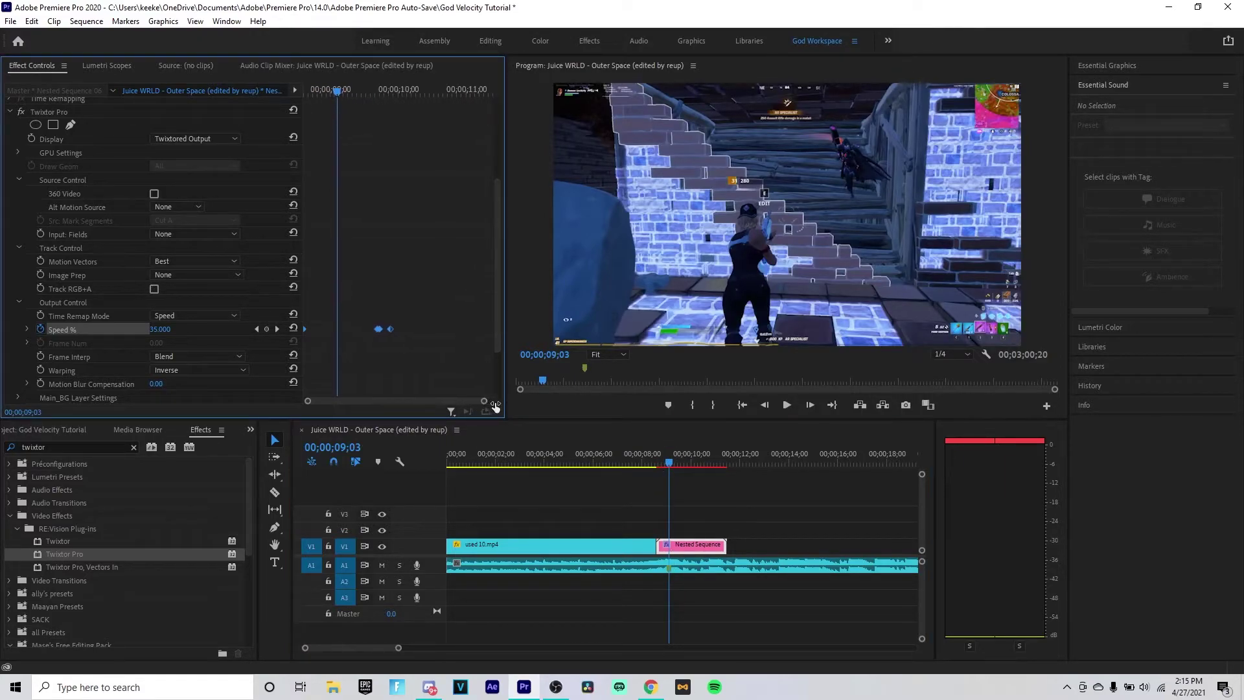
pyautogui.scroll(5, 391, 335)
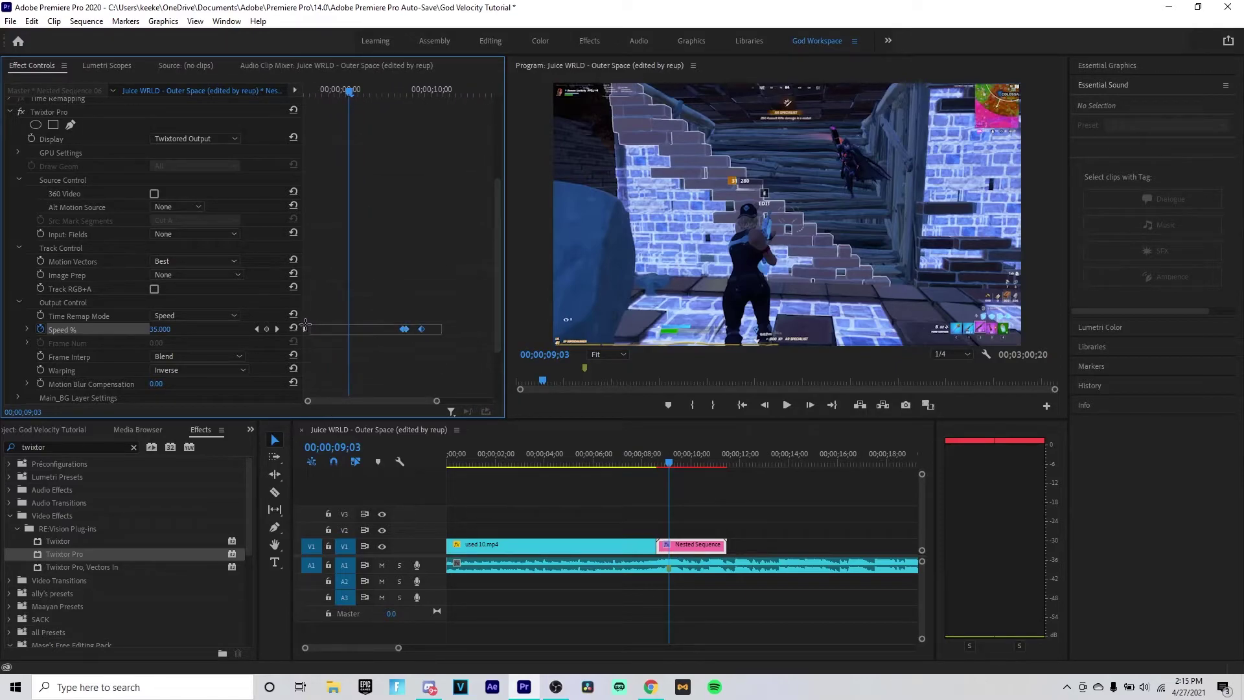
pyautogui.moveTo(442, 342); pyautogui.dragTo(301, 319)
pyautogui.moveTo(406, 334); pyautogui.dragTo(360, 329)
pyautogui.click(433, 350)
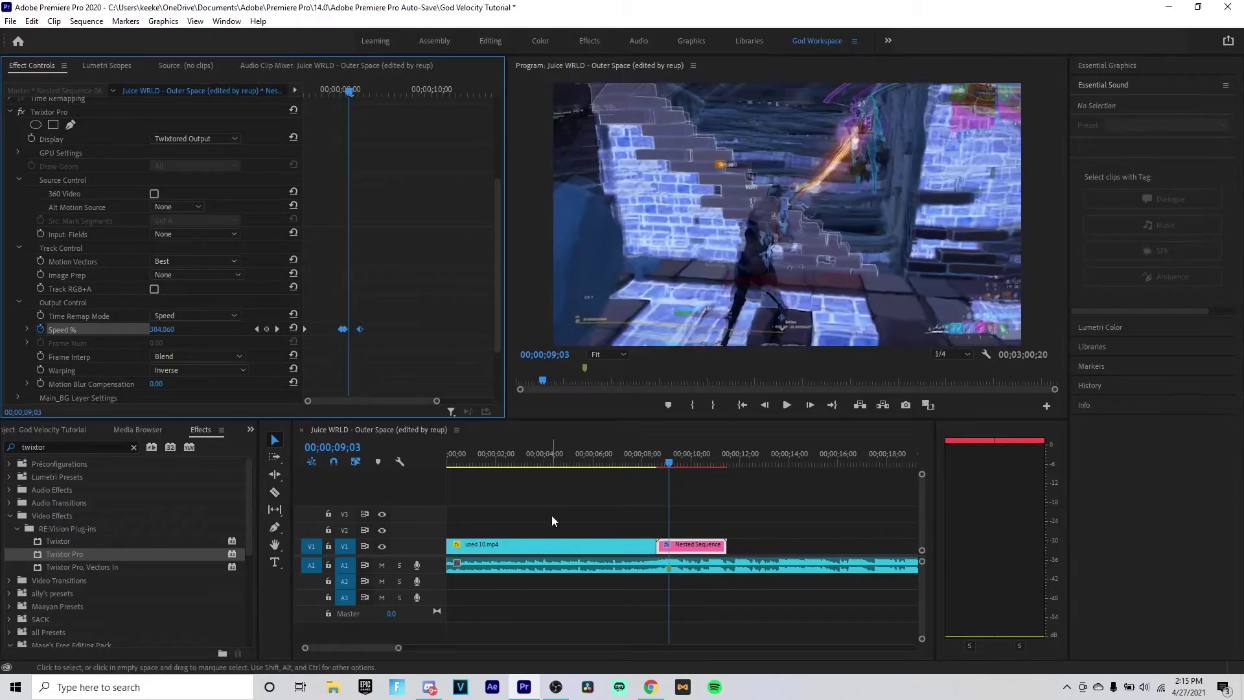
pyautogui.click(607, 461)
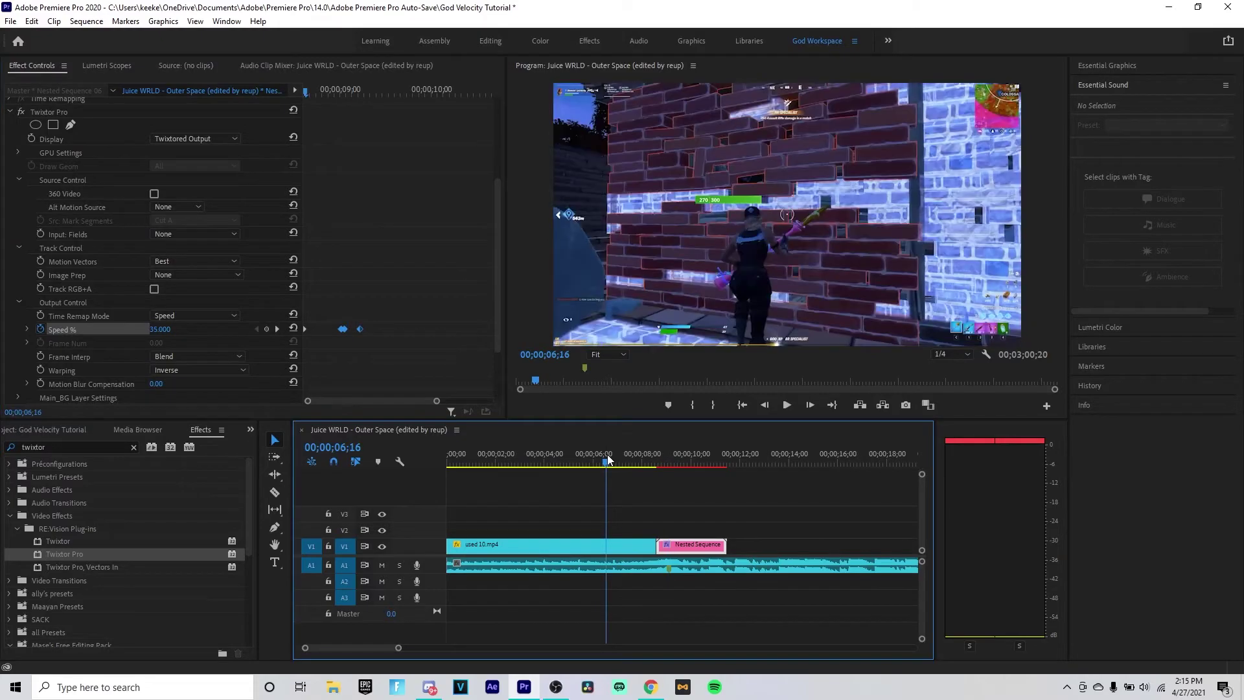
pyautogui.press('space')
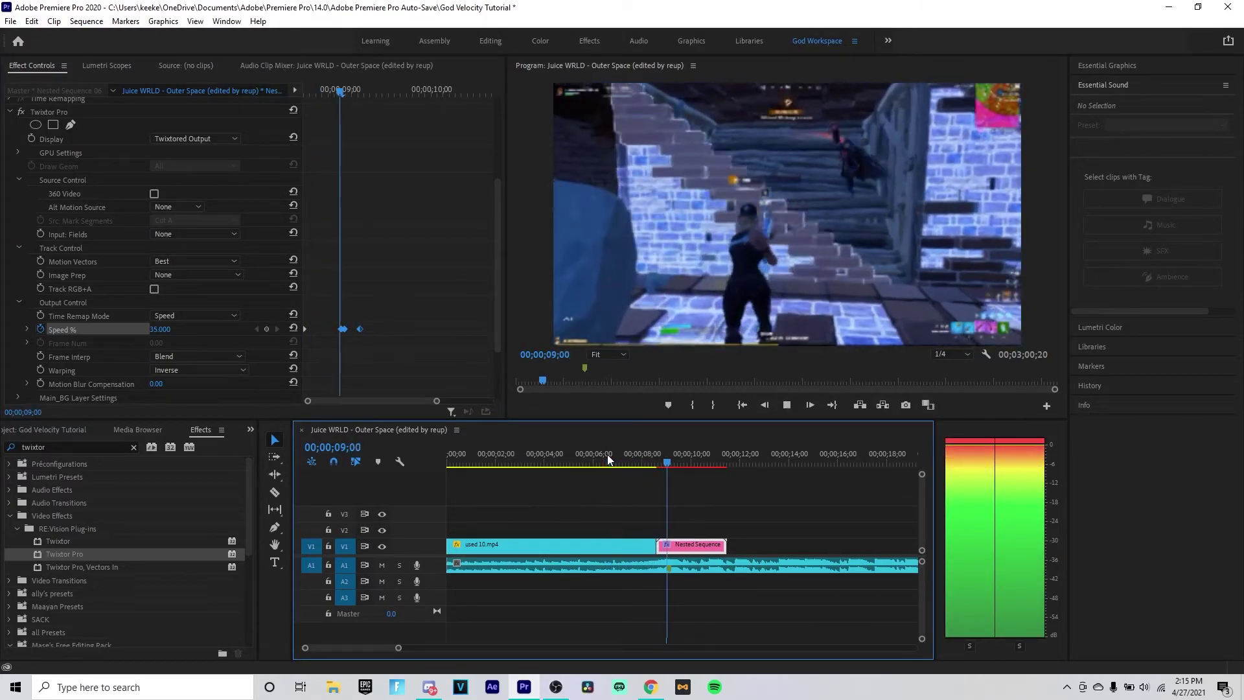
pyautogui.press('space')
pyautogui.click(637, 459)
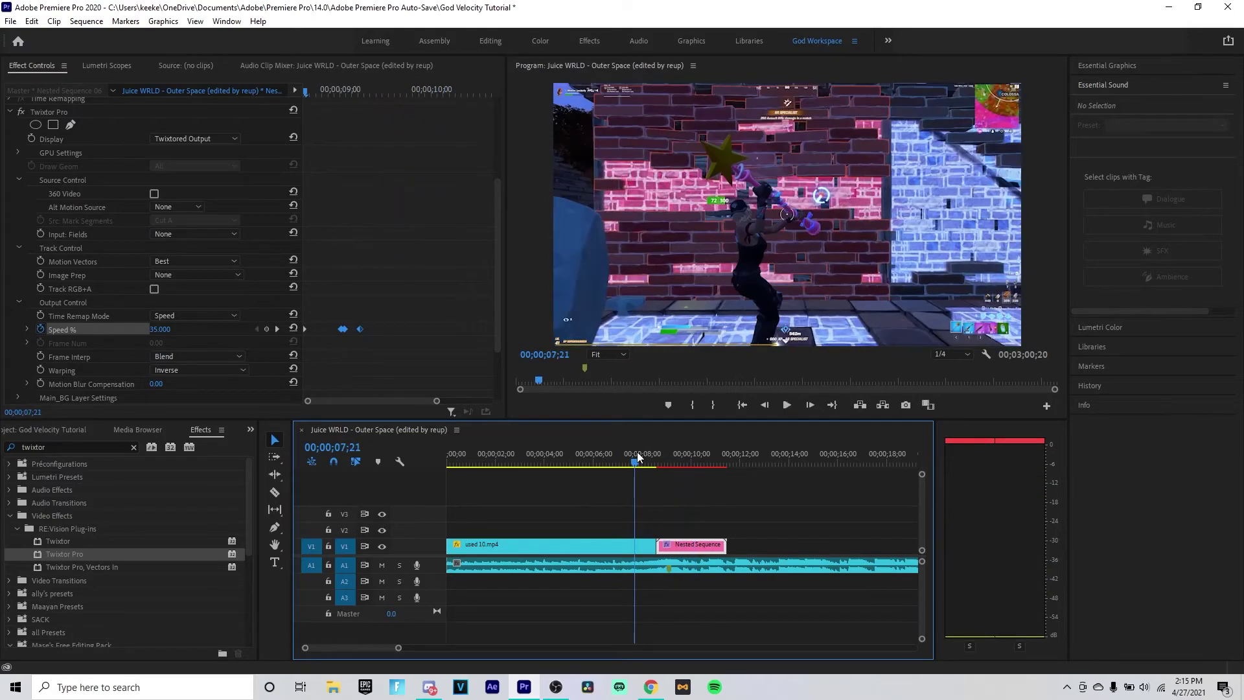
pyautogui.click(405, 359)
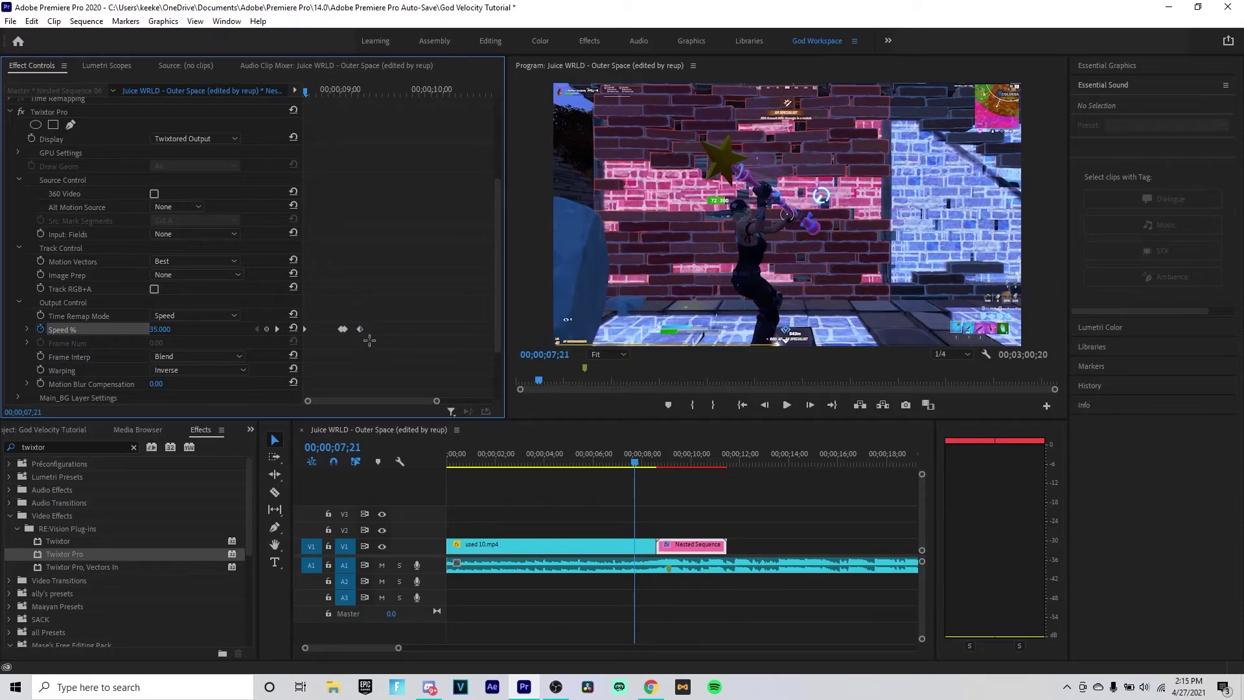
pyautogui.moveTo(369, 340); pyautogui.dragTo(328, 317)
pyautogui.click(667, 463)
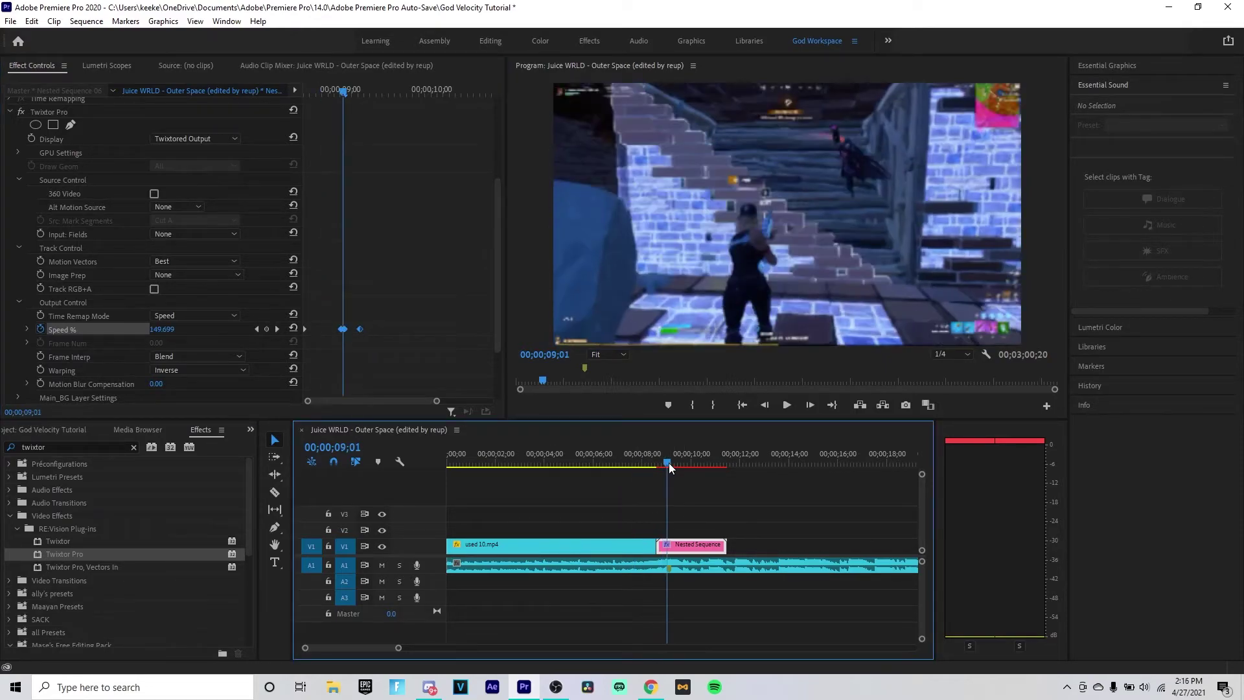
pyautogui.moveTo(669, 462); pyautogui.dragTo(670, 462)
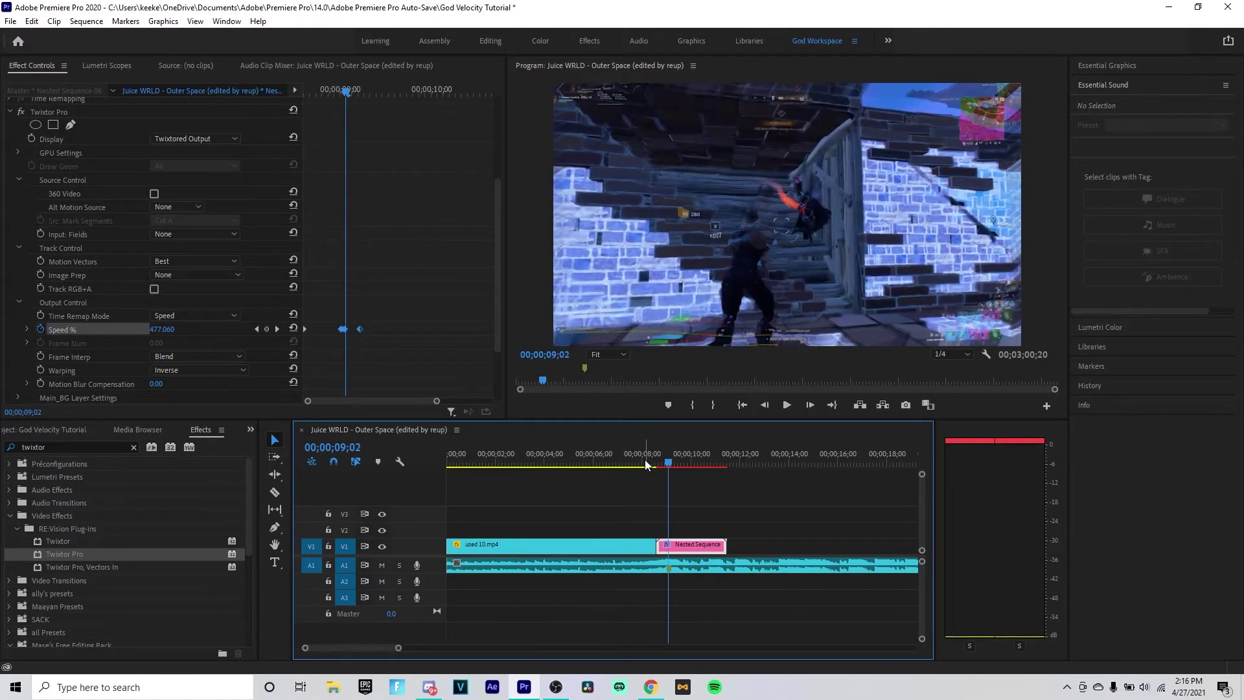
pyautogui.click(616, 461)
pyautogui.press('space')
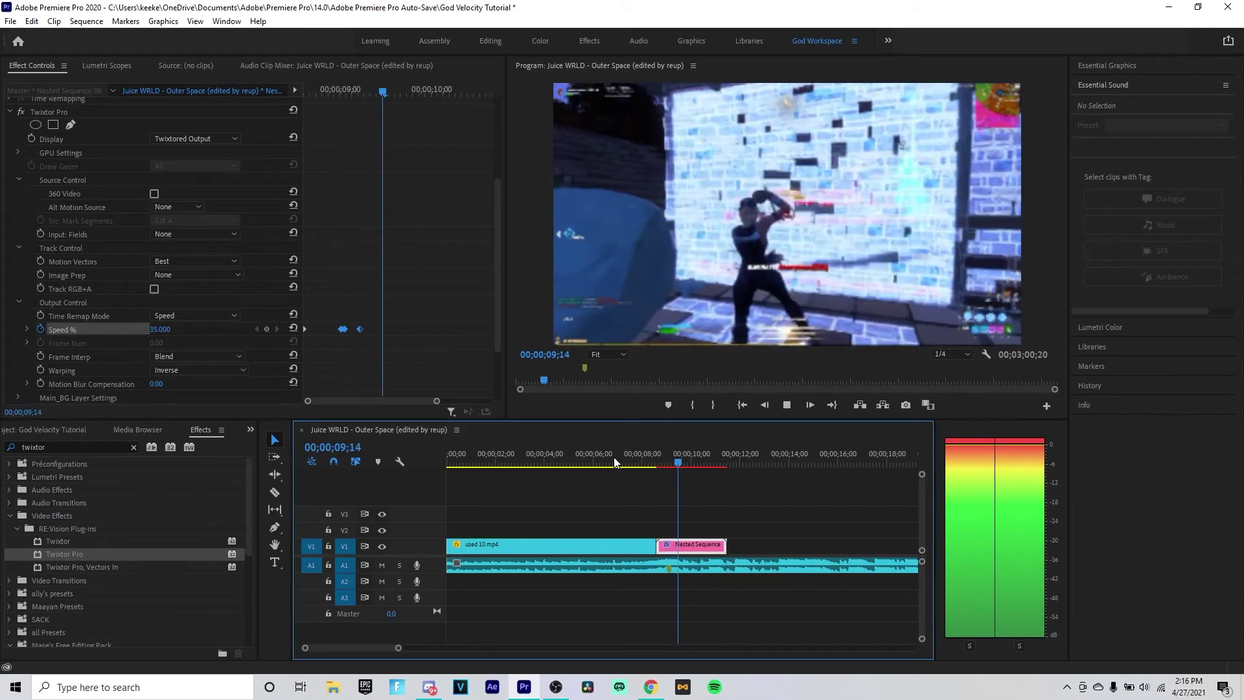
pyautogui.click(570, 460)
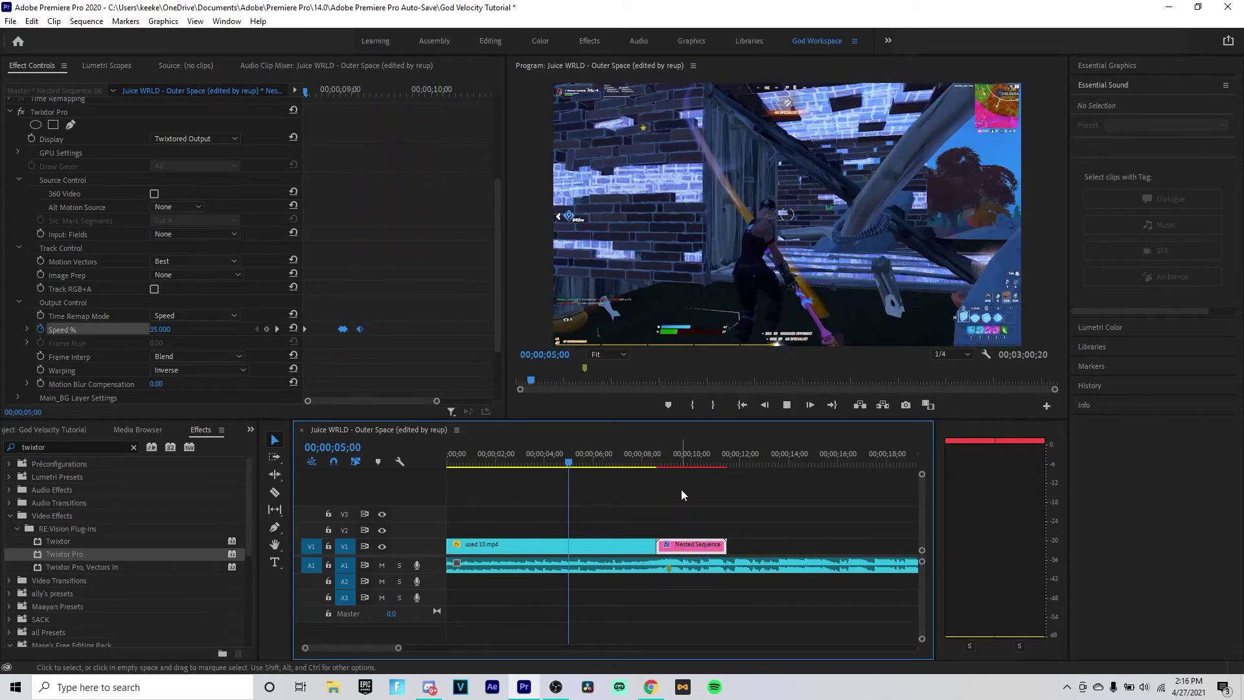
pyautogui.press('space')
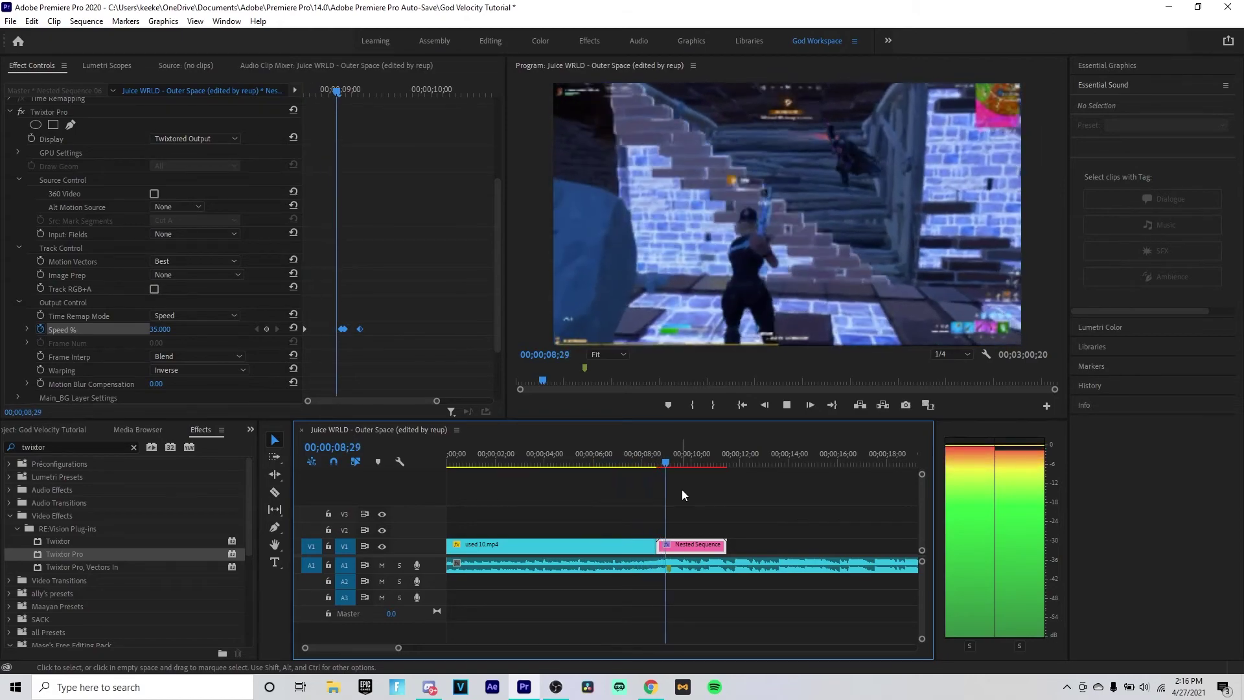
pyautogui.press('space')
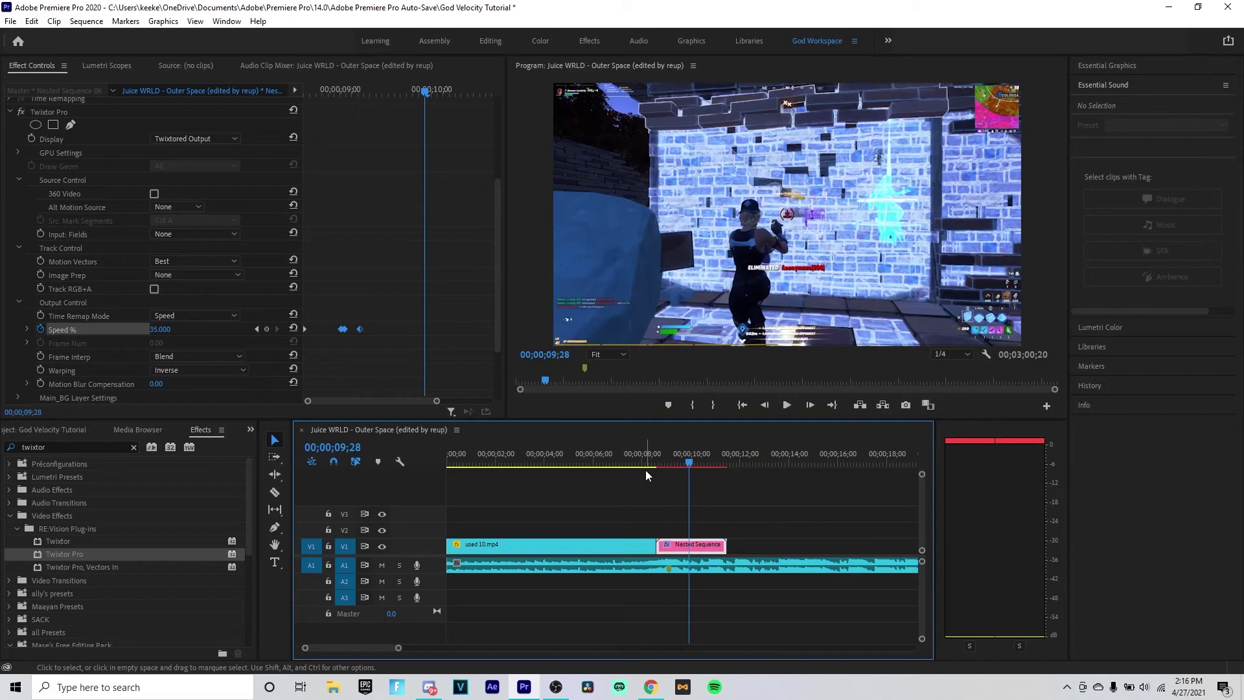
pyautogui.click(643, 461)
pyautogui.press('space')
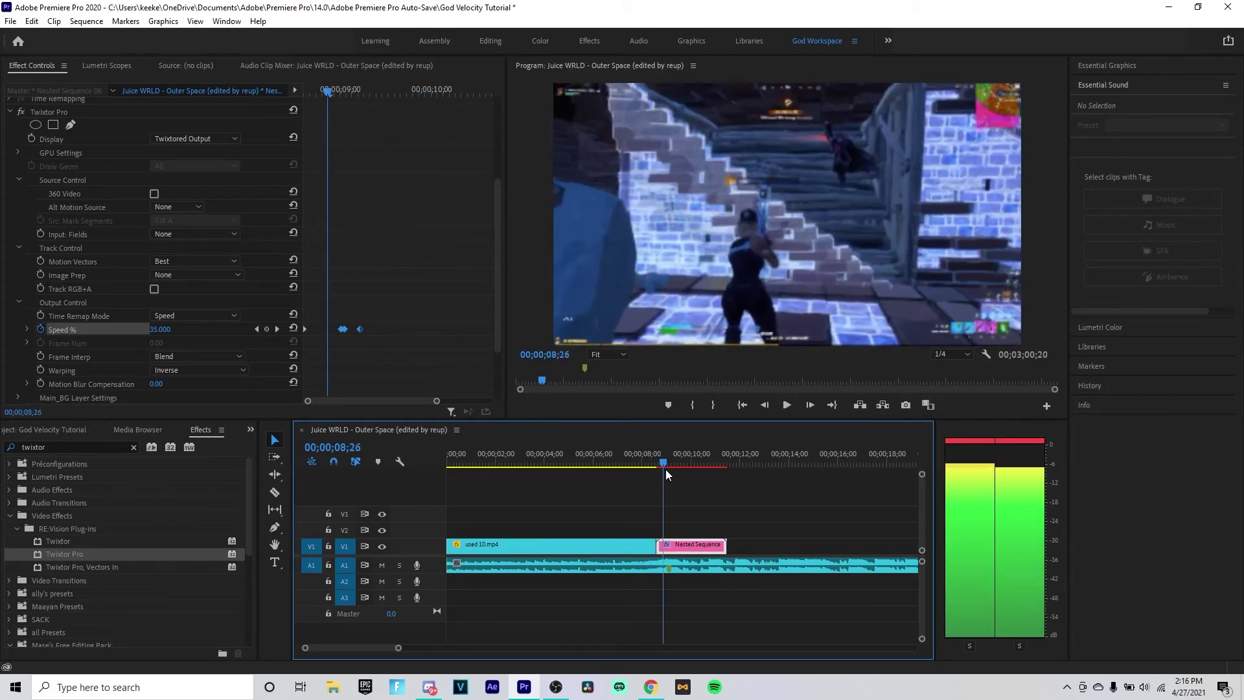
pyautogui.press('space')
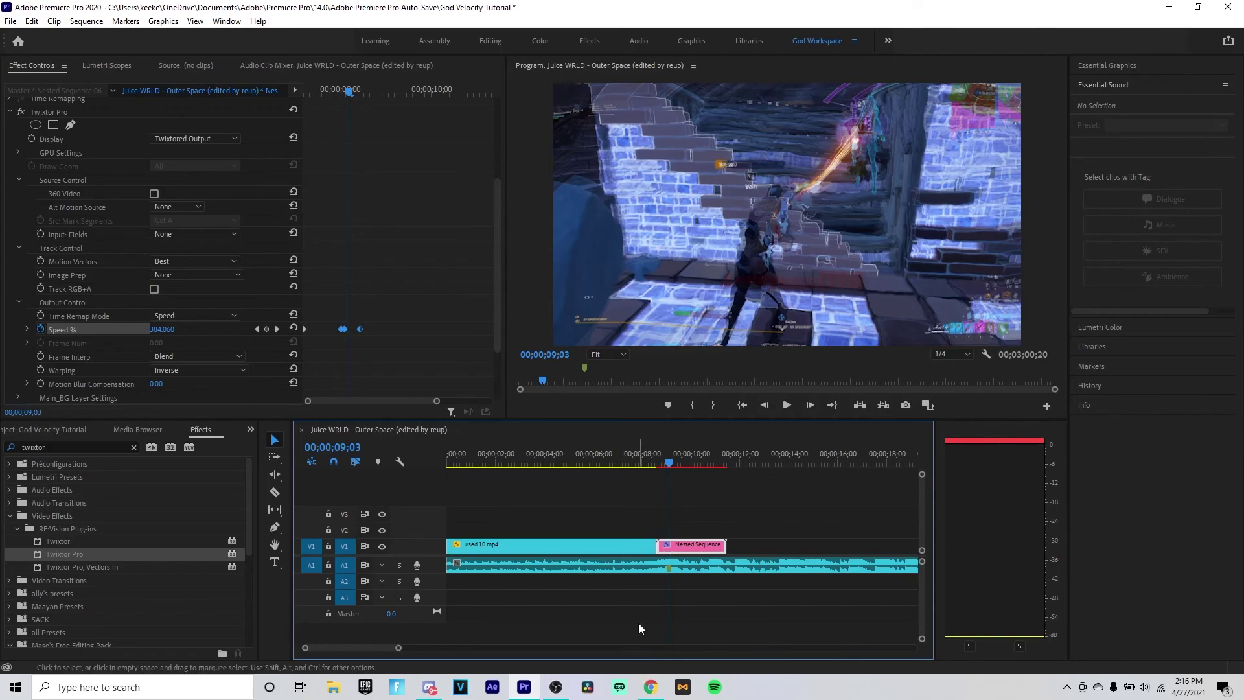
pyautogui.moveTo(649, 460)
pyautogui.mouseDown()
pyautogui.moveTo(437, 460)
pyautogui.moveTo(648, 471)
pyautogui.mouseUp()
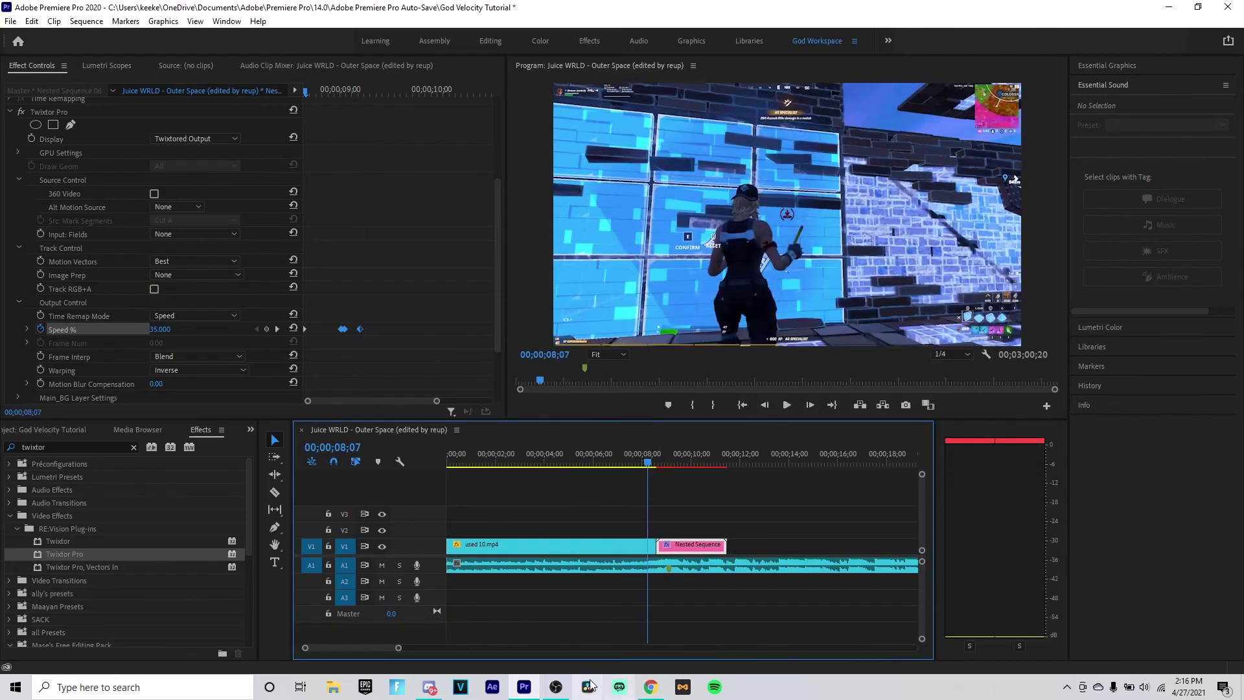